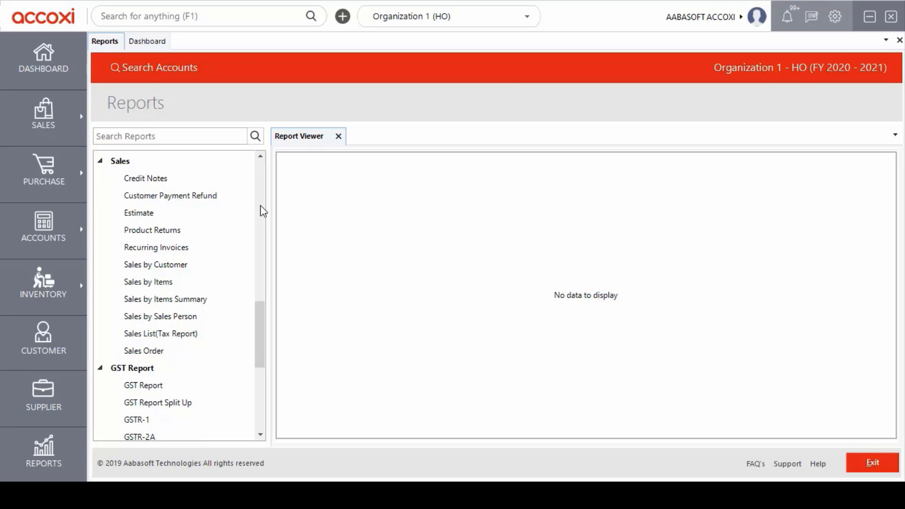
Step: Open the Credit Notes sales report and review all its columns through Balance Credit
{"action": "left_click", "coordinate": [187, 183]}
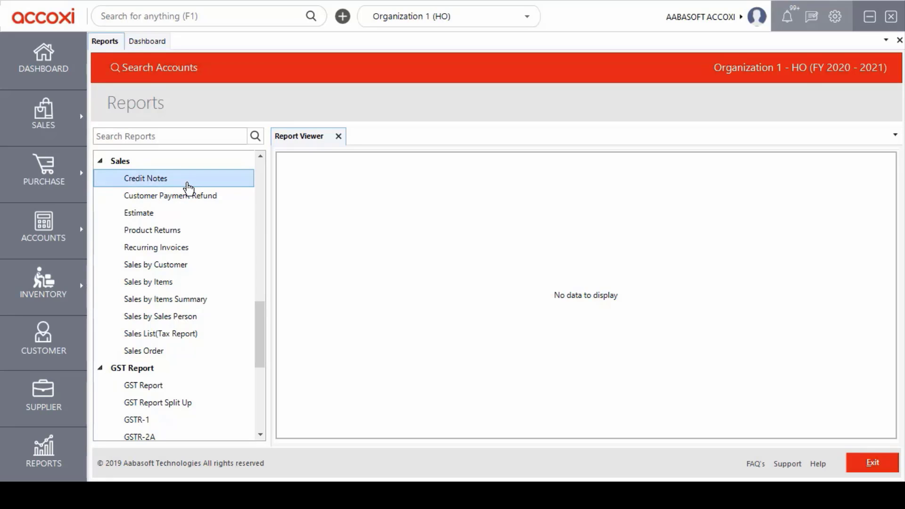
{"action": "double_click", "coordinate": [187, 183]}
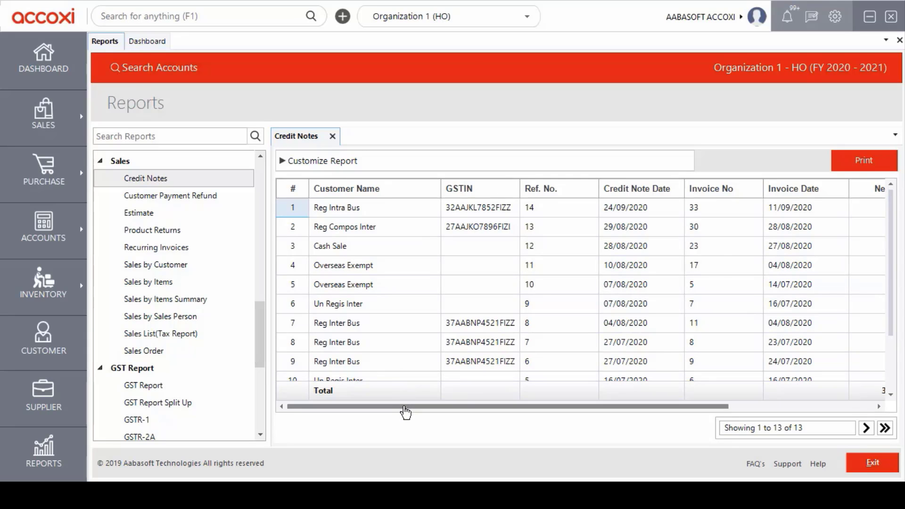
{"action": "left_click_drag", "start_coordinate": [413, 408], "coordinate": [550, 414]}
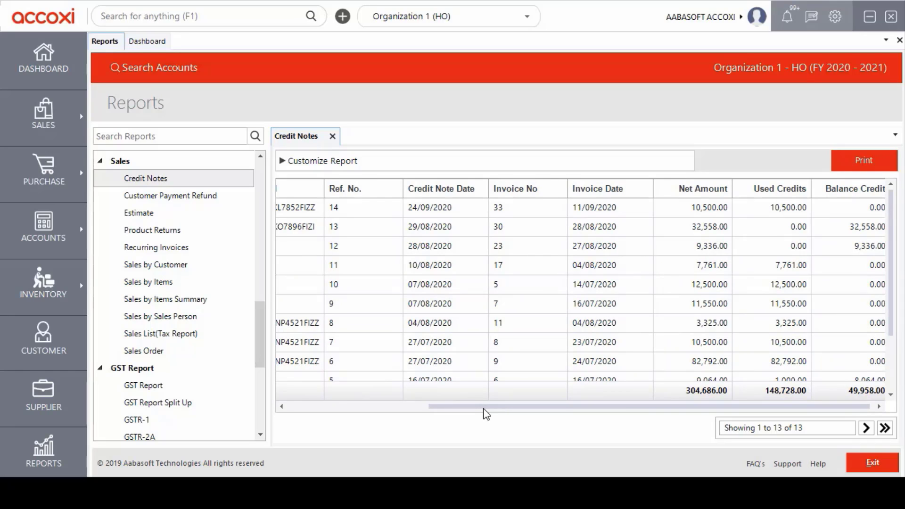
{"action": "left_click_drag", "start_coordinate": [487, 415], "coordinate": [499, 416]}
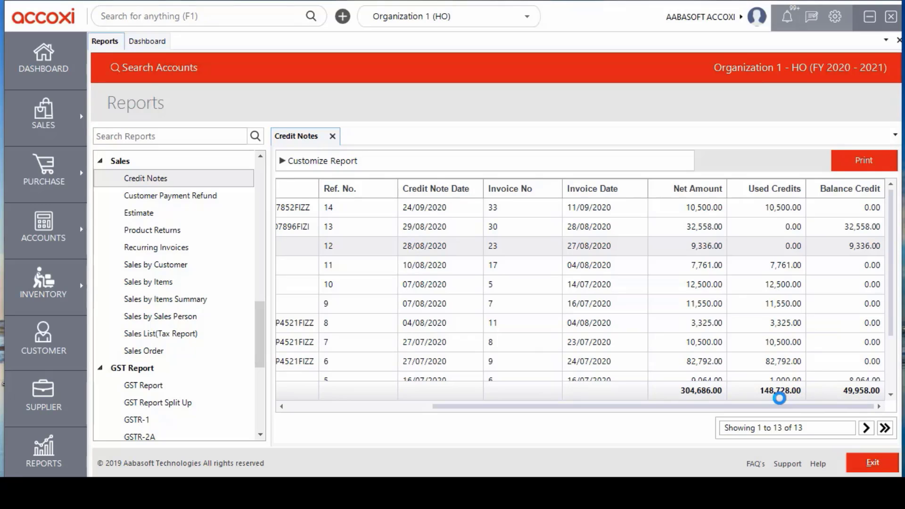
{"action": "left_click_drag", "start_coordinate": [780, 407], "coordinate": [586, 414]}
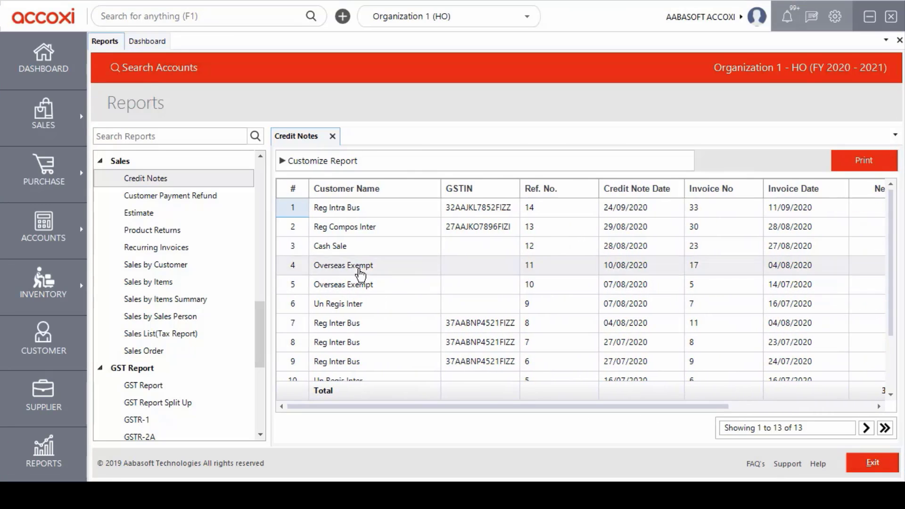
Step: Examine the Credit Notes report's customization filters, including the available customers, and collapse them without applying any
{"action": "left_click", "coordinate": [340, 164]}
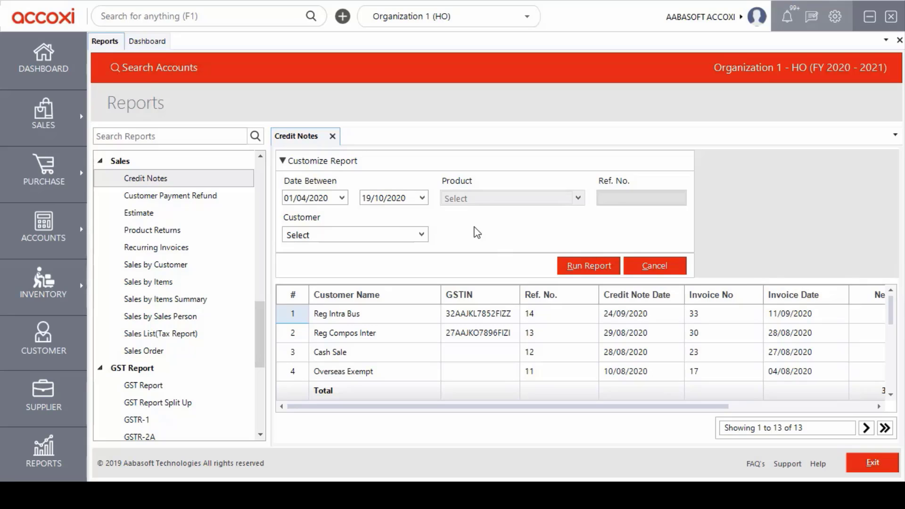
{"action": "left_click", "coordinate": [420, 236]}
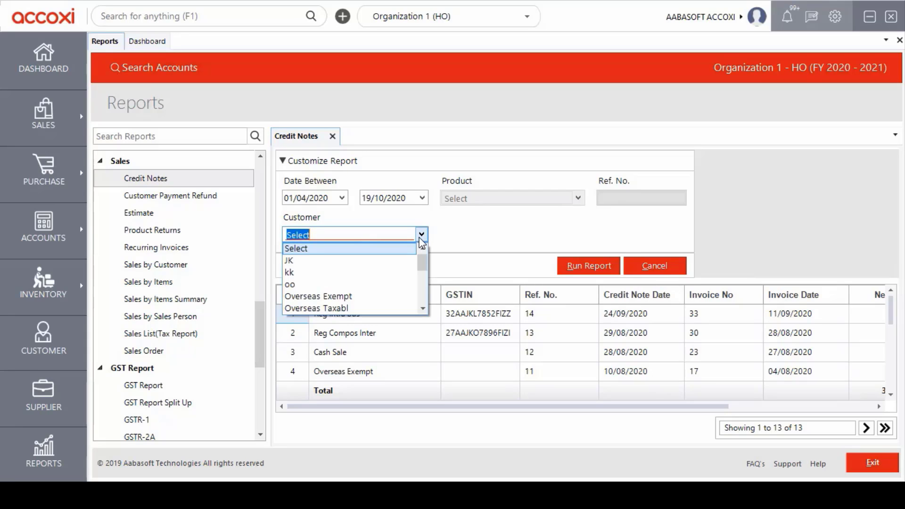
{"action": "left_click", "coordinate": [419, 239]}
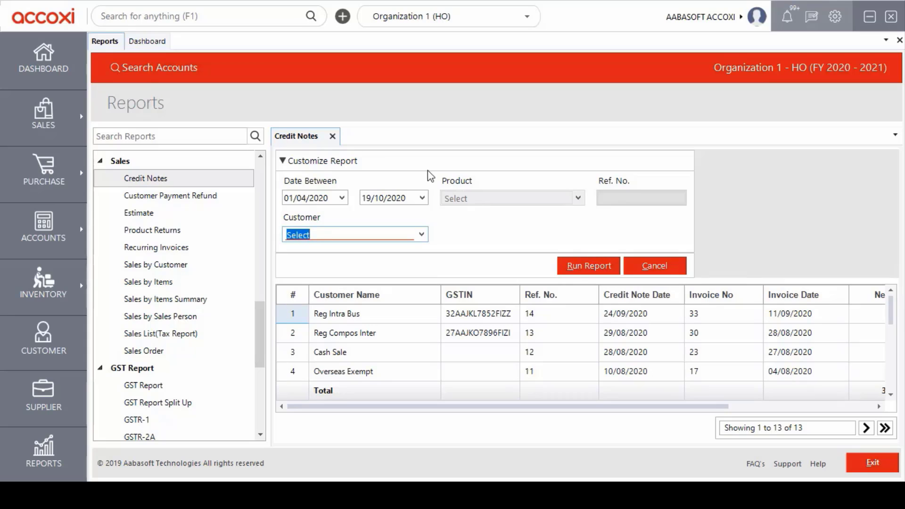
{"action": "left_click", "coordinate": [348, 164]}
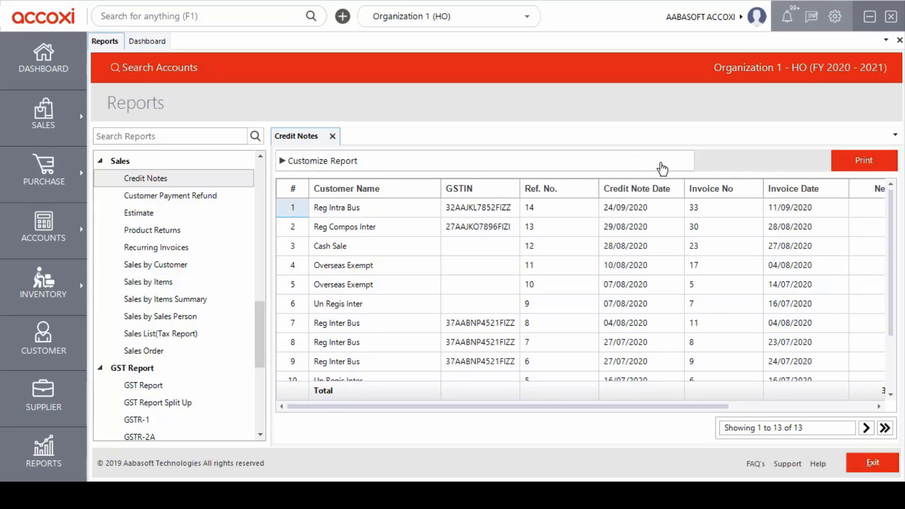
Step: View the printable version of the Credit Notes report and return to the reports list
{"action": "left_click", "coordinate": [851, 169]}
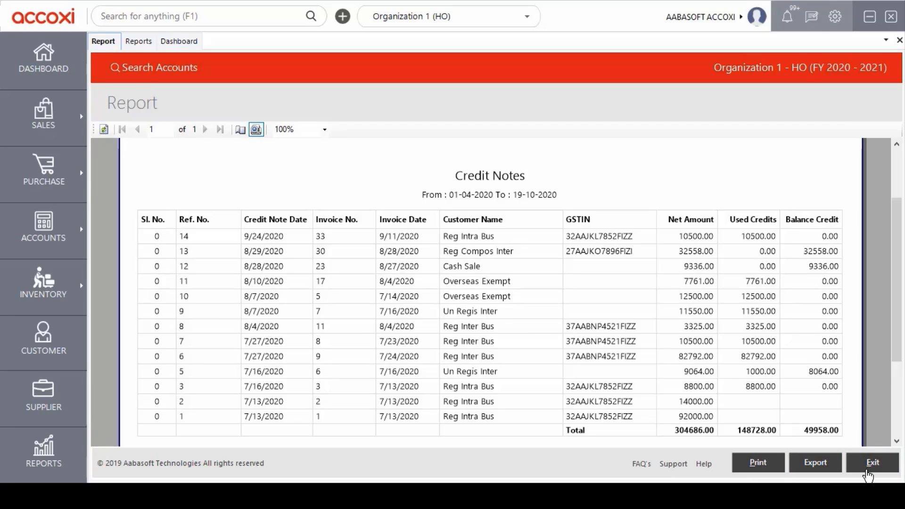
{"action": "left_click", "coordinate": [869, 474]}
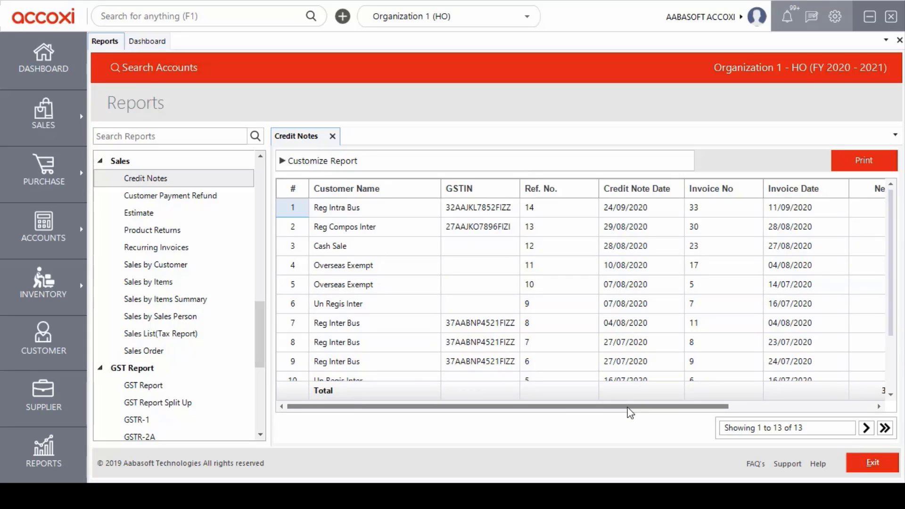
{"action": "left_click_drag", "start_coordinate": [630, 413], "coordinate": [566, 412]}
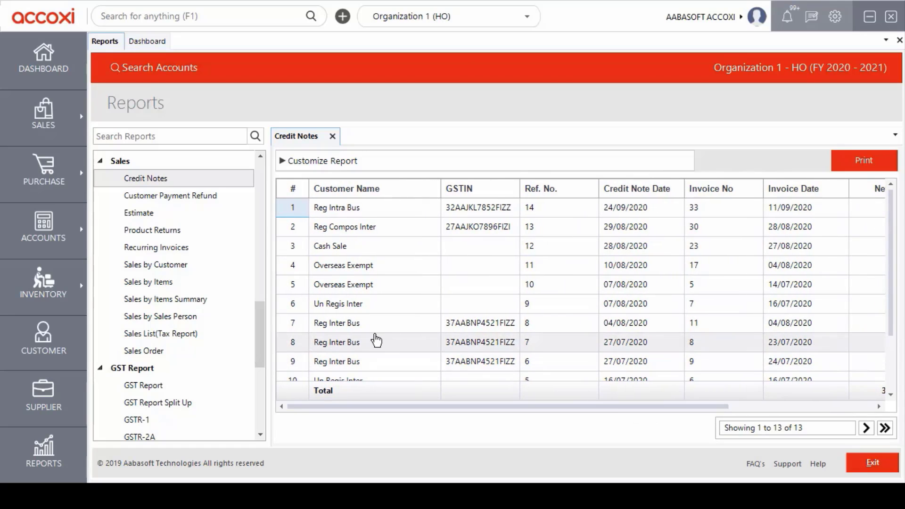
Step: Open the Customer Payment Refund report and review its columns from customer name through amount
{"action": "left_click", "coordinate": [200, 206]}
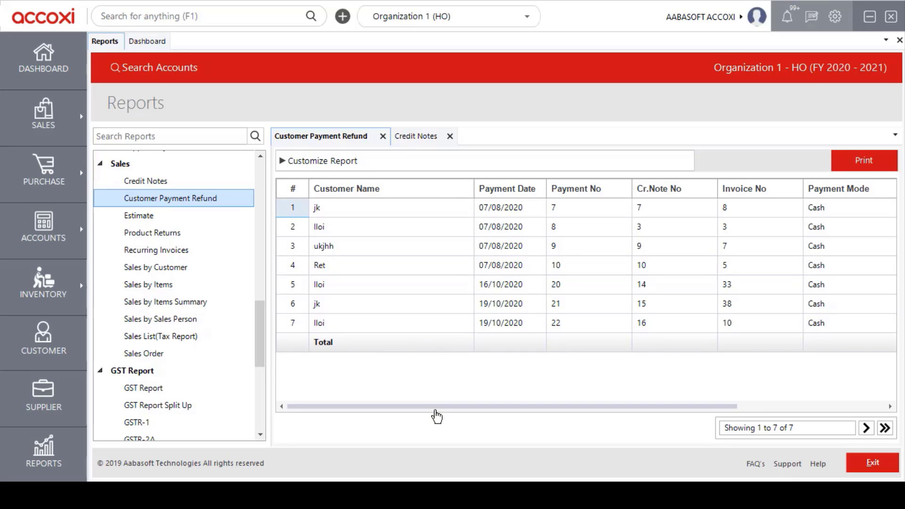
{"action": "left_click_drag", "start_coordinate": [436, 413], "coordinate": [630, 408]}
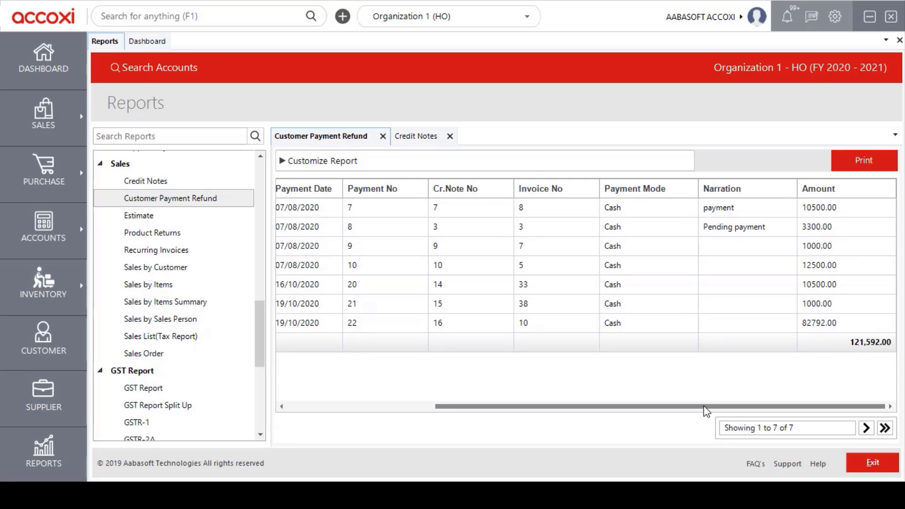
{"action": "left_click_drag", "start_coordinate": [704, 407], "coordinate": [532, 392]}
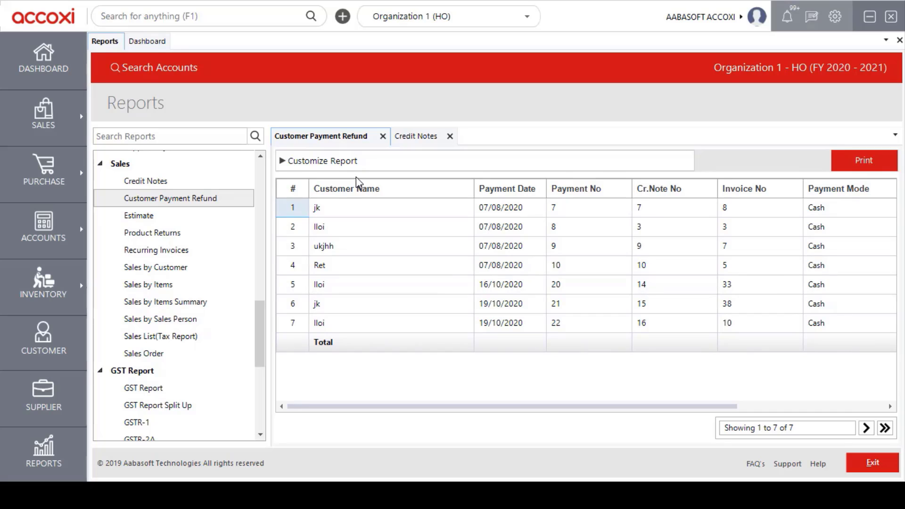
Step: Check the Customer Payment Refund report's filter options, view its printable version and close the preview
{"action": "left_click", "coordinate": [336, 162]}
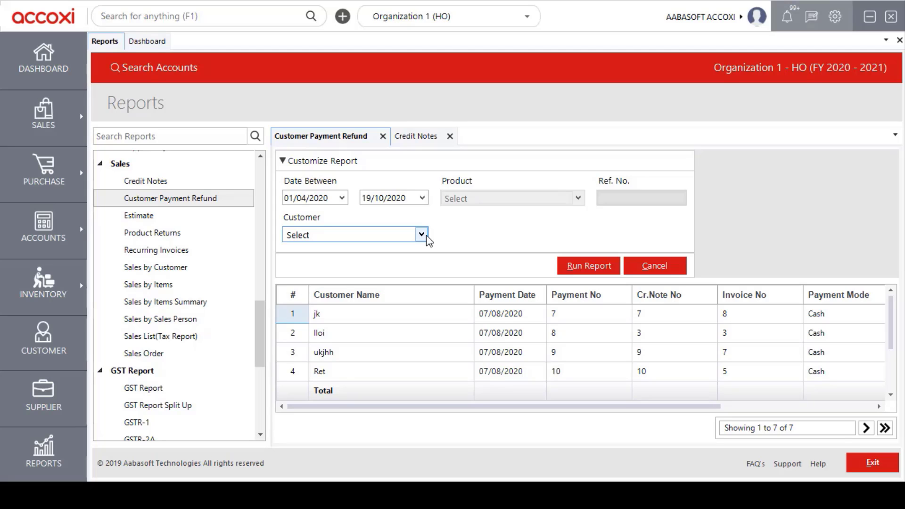
{"action": "left_click", "coordinate": [338, 162]}
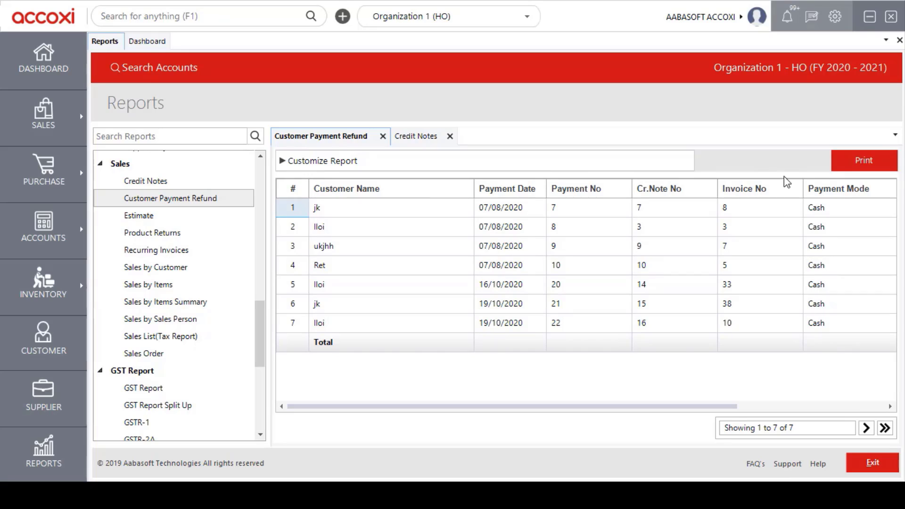
{"action": "left_click", "coordinate": [841, 172]}
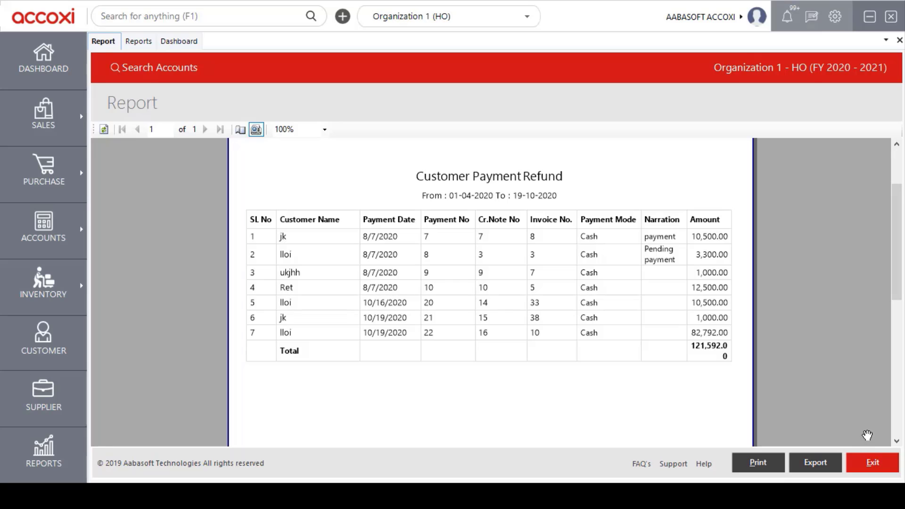
{"action": "left_click", "coordinate": [875, 463]}
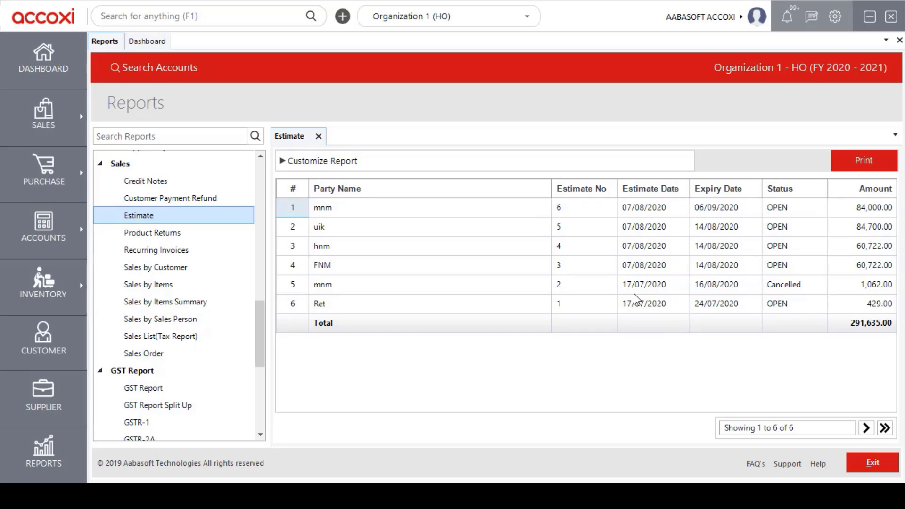
Step: Open estimate number 5 from the Estimate report, read through its billing details and line items, and close it
{"action": "left_click", "coordinate": [590, 232]}
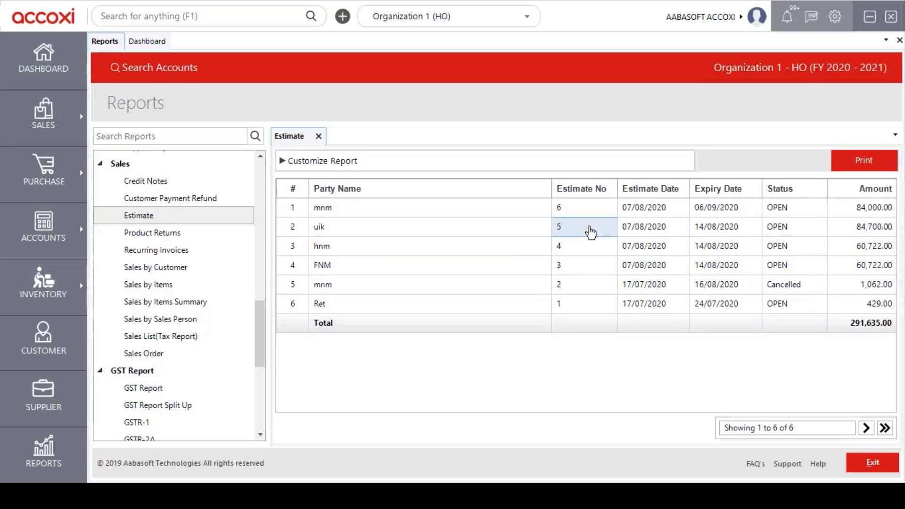
{"action": "double_click", "coordinate": [590, 232]}
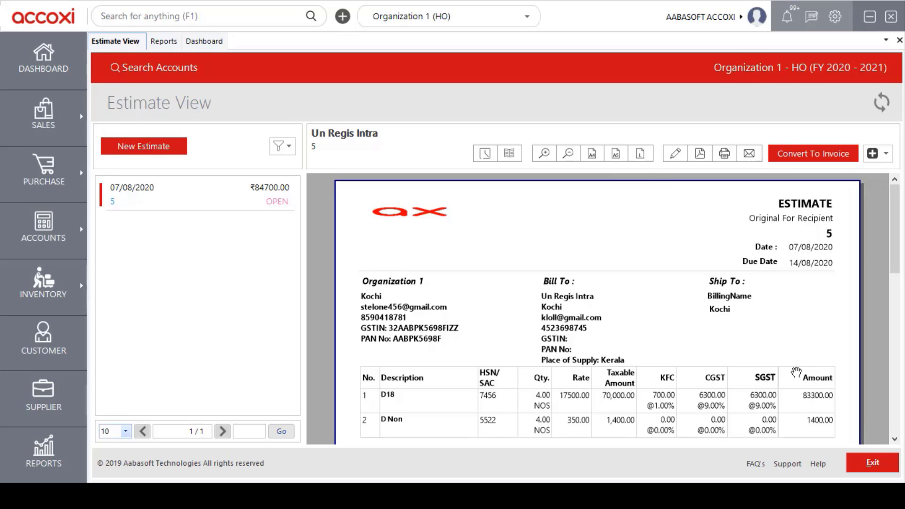
{"action": "scroll", "coordinate": [796, 372], "scroll_direction": "down", "scroll_amount": 1}
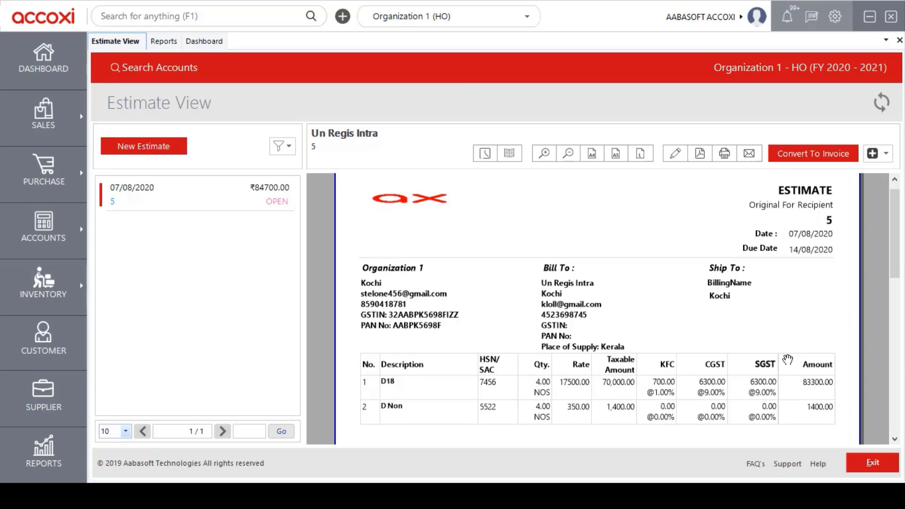
{"action": "scroll", "coordinate": [788, 359], "scroll_direction": "down", "scroll_amount": 2}
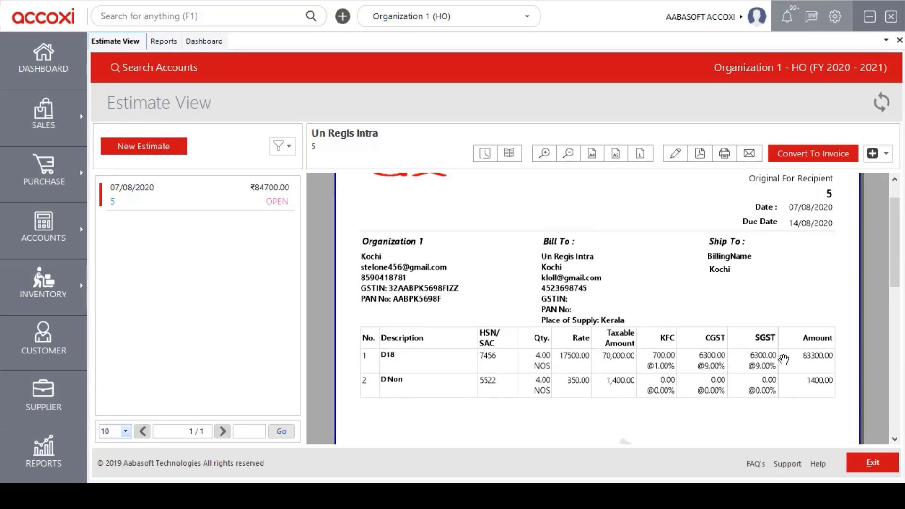
{"action": "scroll", "coordinate": [784, 360], "scroll_direction": "down", "scroll_amount": 3}
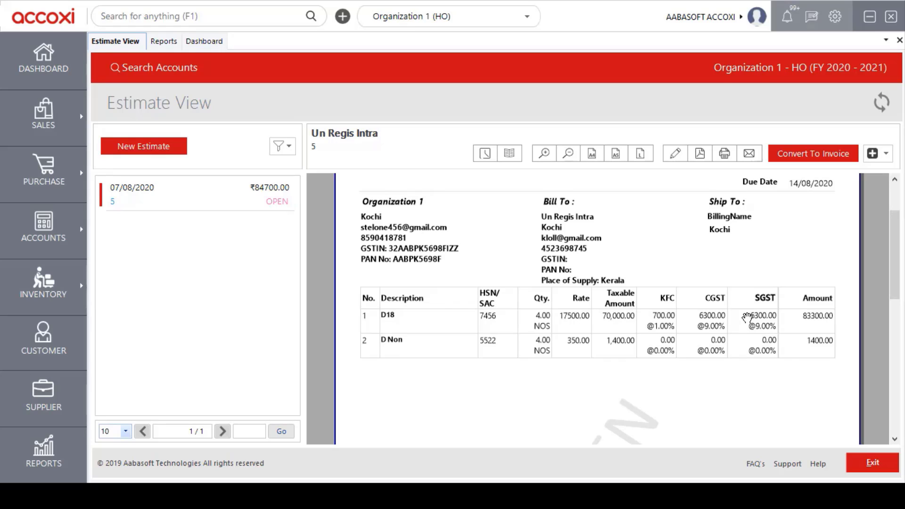
{"action": "scroll", "coordinate": [747, 318], "scroll_direction": "down", "scroll_amount": 1}
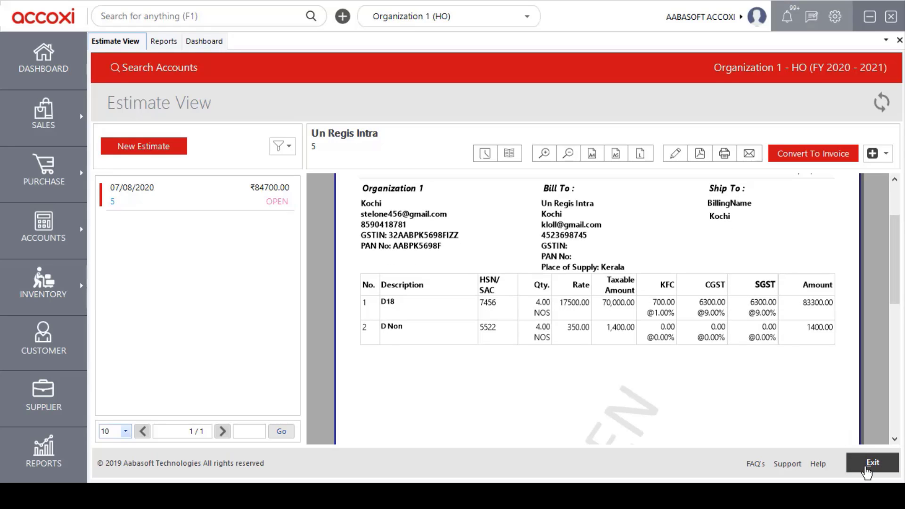
{"action": "left_click", "coordinate": [852, 460]}
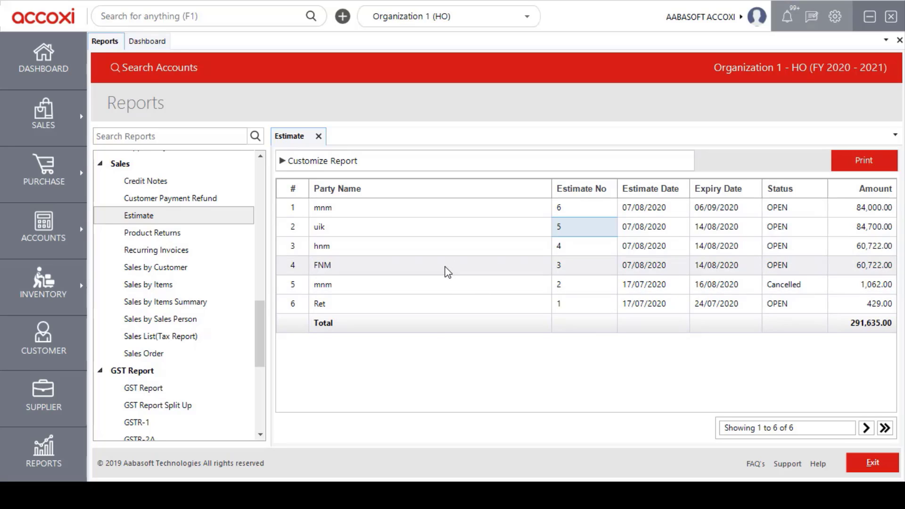
Step: Check the Estimate report's filter options, view its printable version and close the preview
{"action": "left_click", "coordinate": [348, 164]}
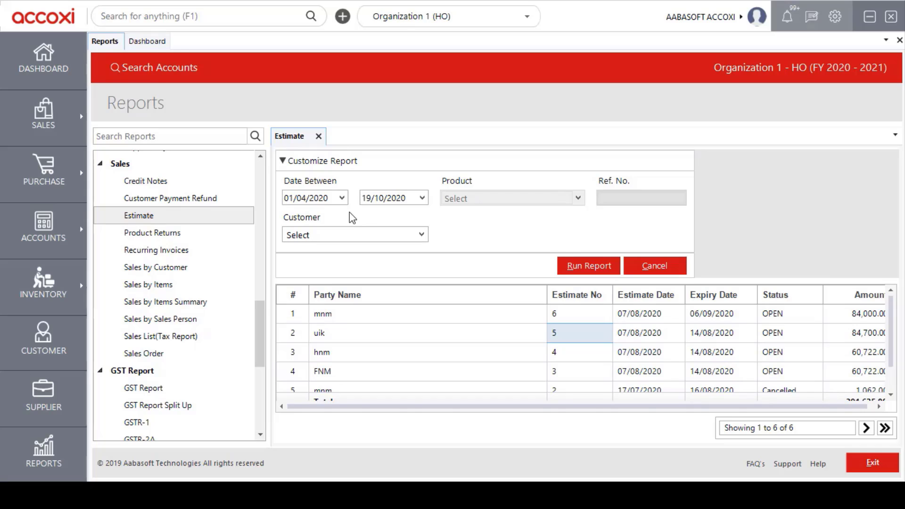
{"action": "left_click", "coordinate": [343, 163]}
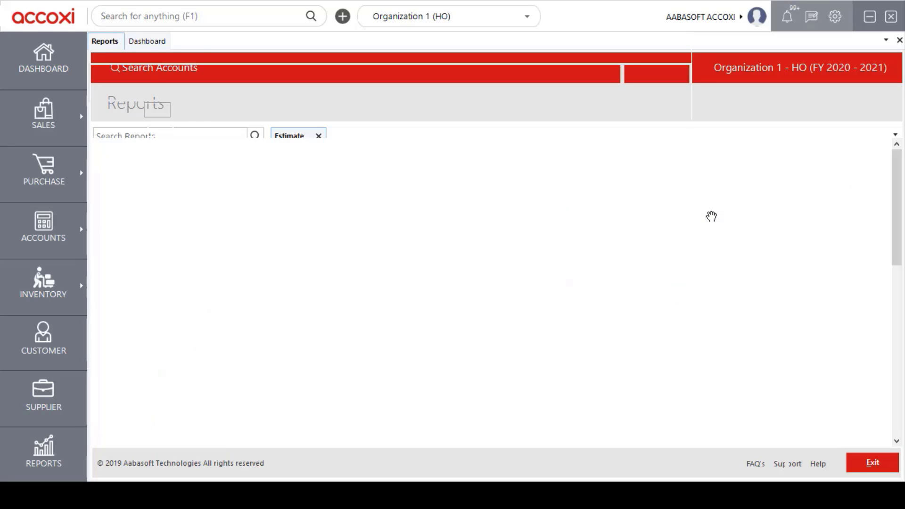
{"action": "scroll", "coordinate": [711, 292], "scroll_direction": "down", "scroll_amount": 2}
{"action": "scroll", "coordinate": [711, 292], "scroll_direction": "down", "scroll_amount": 3}
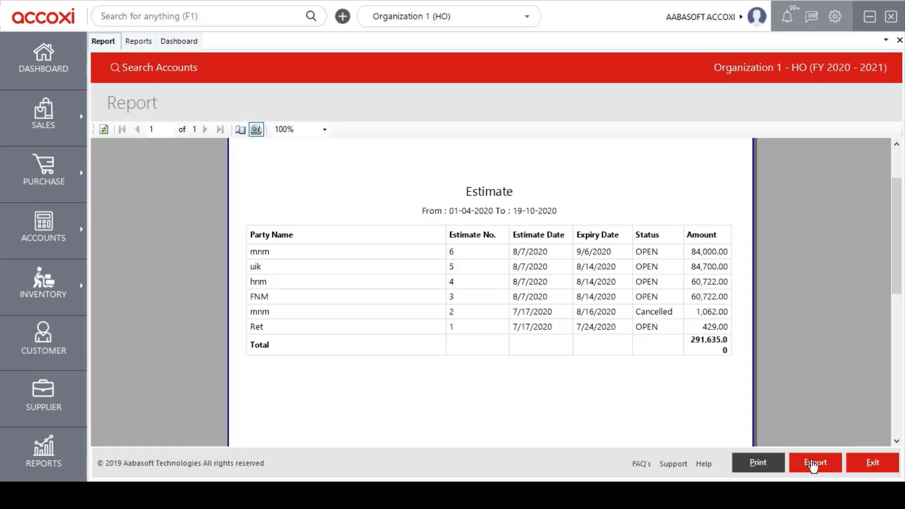
{"action": "left_click", "coordinate": [869, 471]}
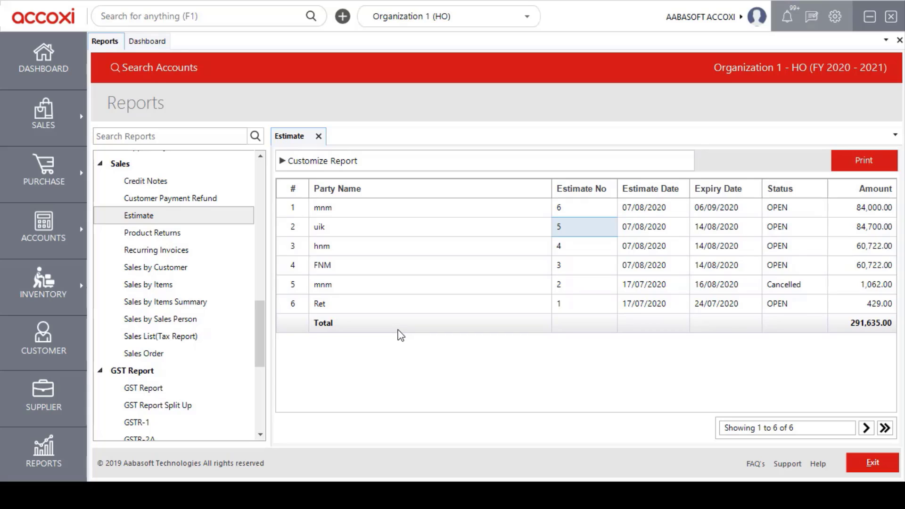
Step: Open the Recurring Invoices report and review its columns from recurring name through total amount
{"action": "left_click", "coordinate": [243, 253]}
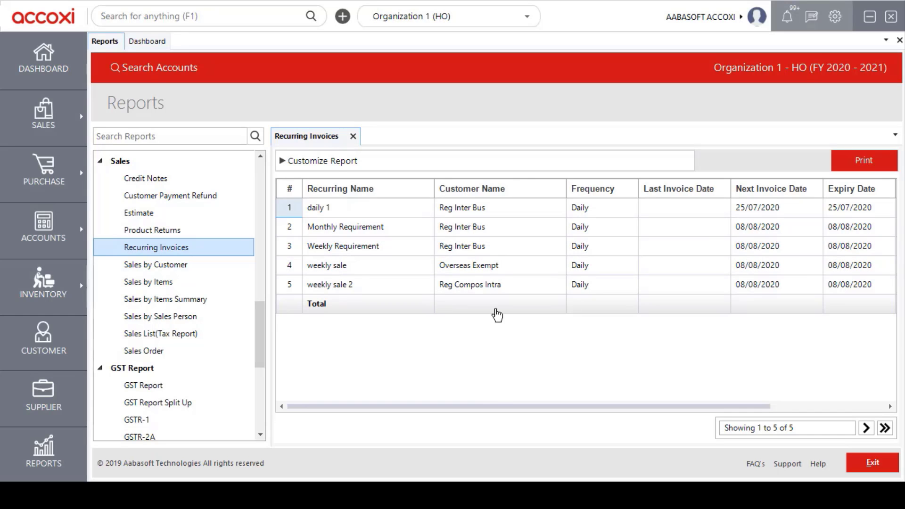
{"action": "left_click_drag", "start_coordinate": [499, 410], "coordinate": [622, 416]}
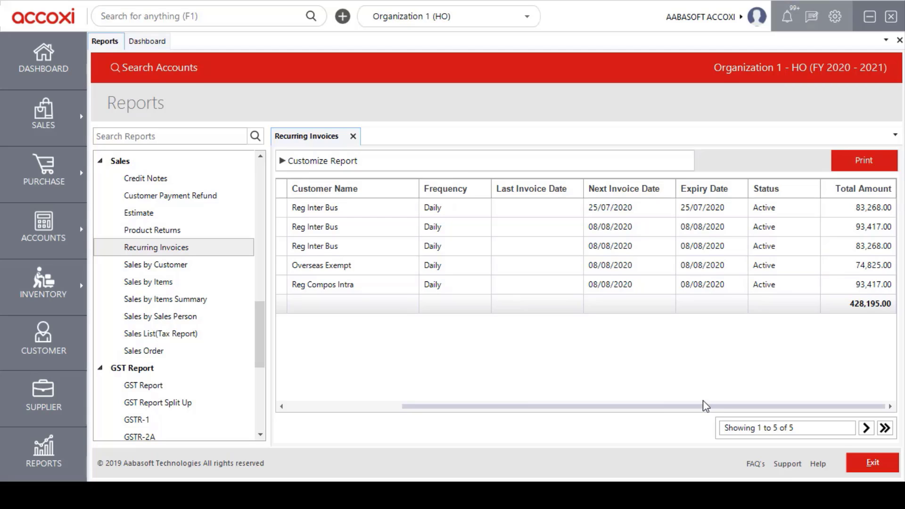
{"action": "left_click_drag", "start_coordinate": [703, 405], "coordinate": [564, 385]}
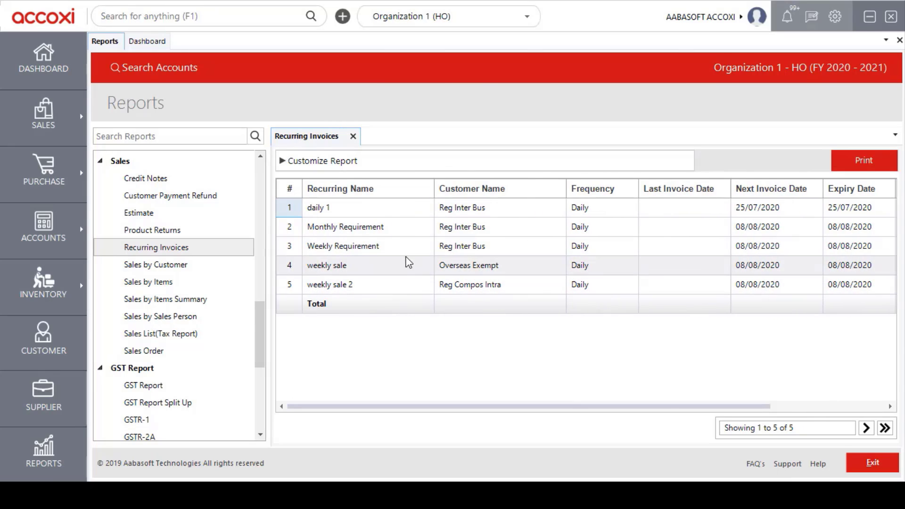
Step: Check the Recurring Invoices report's date and customer filter options, view its printable version and close the preview
{"action": "left_click", "coordinate": [351, 166]}
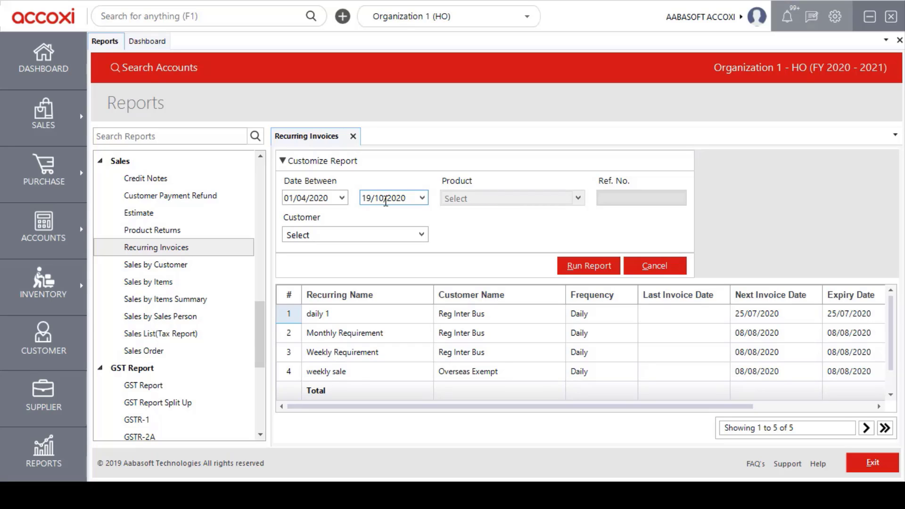
{"action": "left_click", "coordinate": [421, 234]}
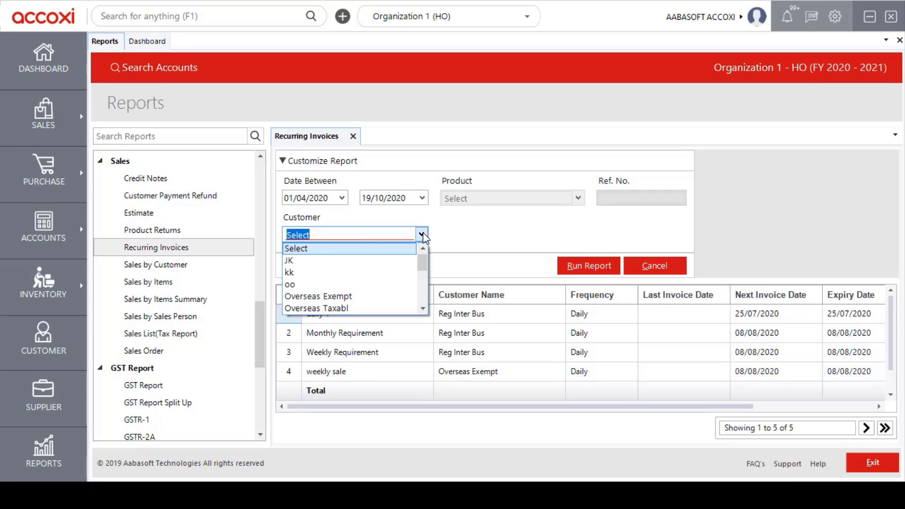
{"action": "left_click", "coordinate": [423, 237]}
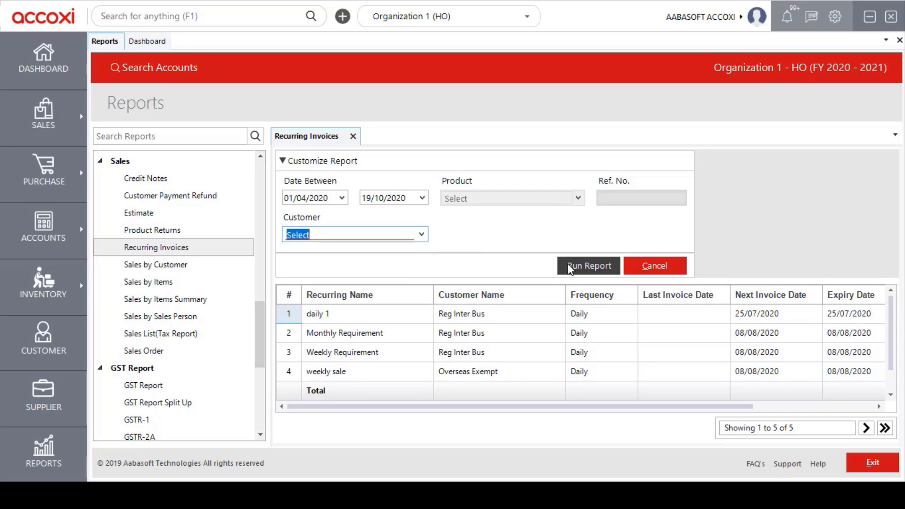
{"action": "left_click", "coordinate": [358, 164]}
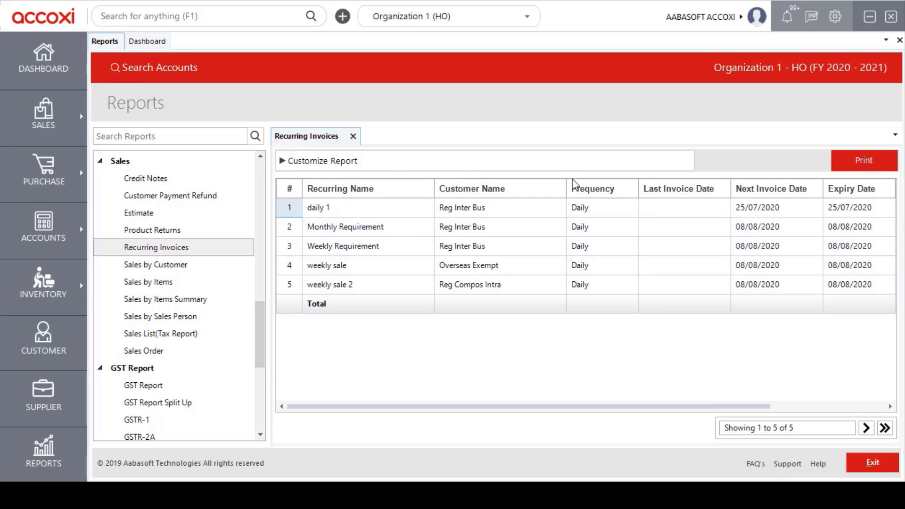
{"action": "left_click", "coordinate": [843, 169]}
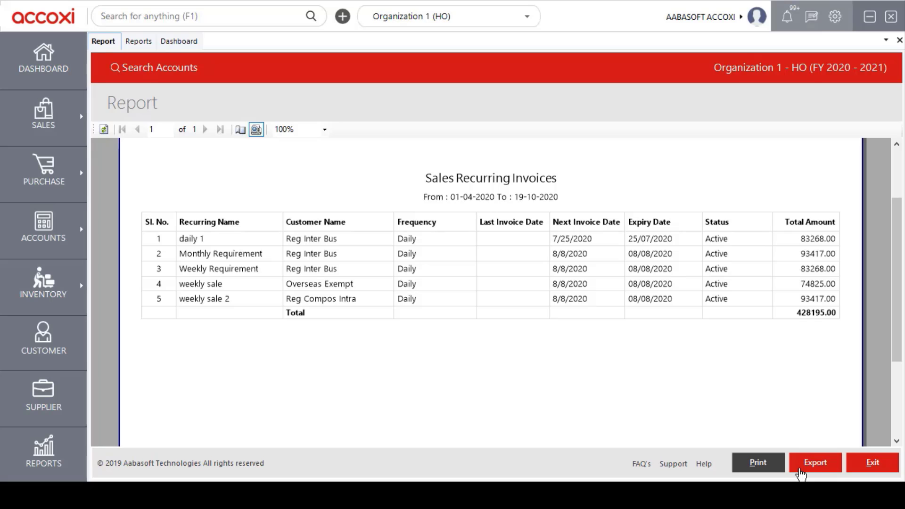
{"action": "left_click", "coordinate": [857, 469]}
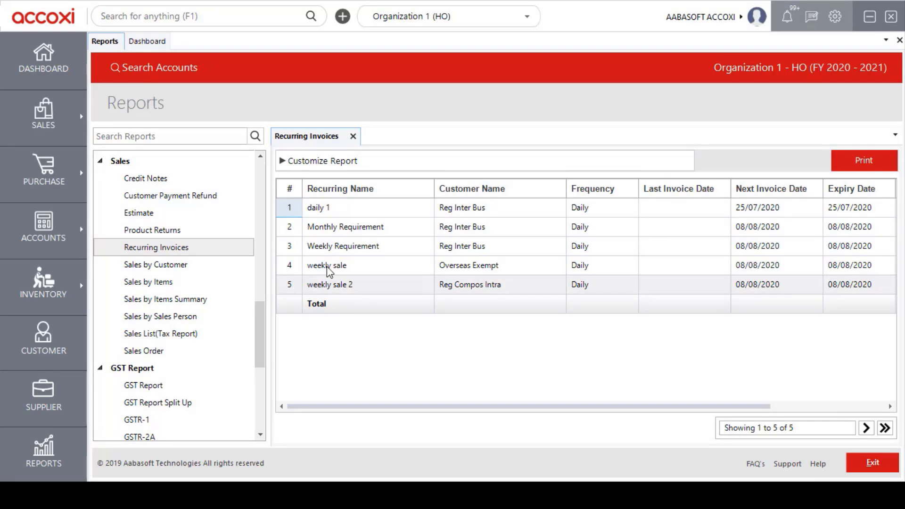
Step: Open the Sales by Customer report and review its columns from reference number through balance
{"action": "left_click", "coordinate": [209, 272]}
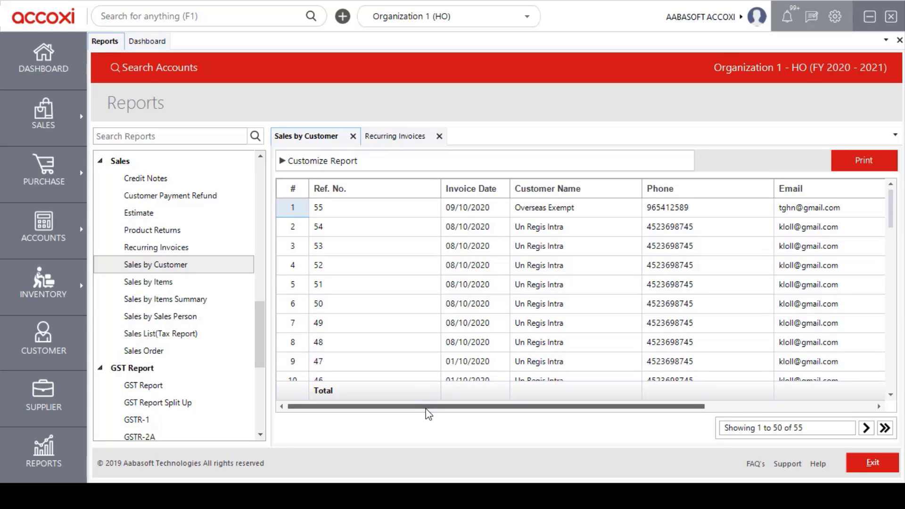
{"action": "left_click_drag", "start_coordinate": [424, 408], "coordinate": [584, 411]}
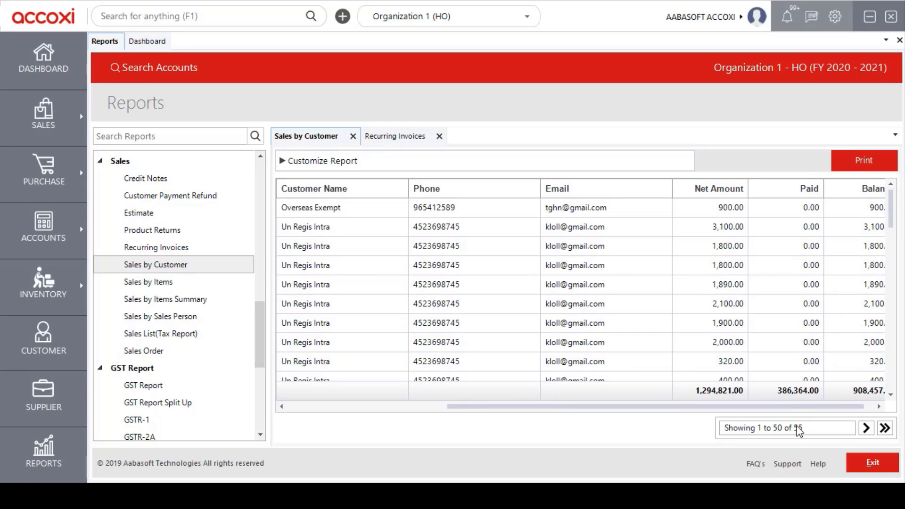
{"action": "left_click_drag", "start_coordinate": [811, 408], "coordinate": [820, 407]}
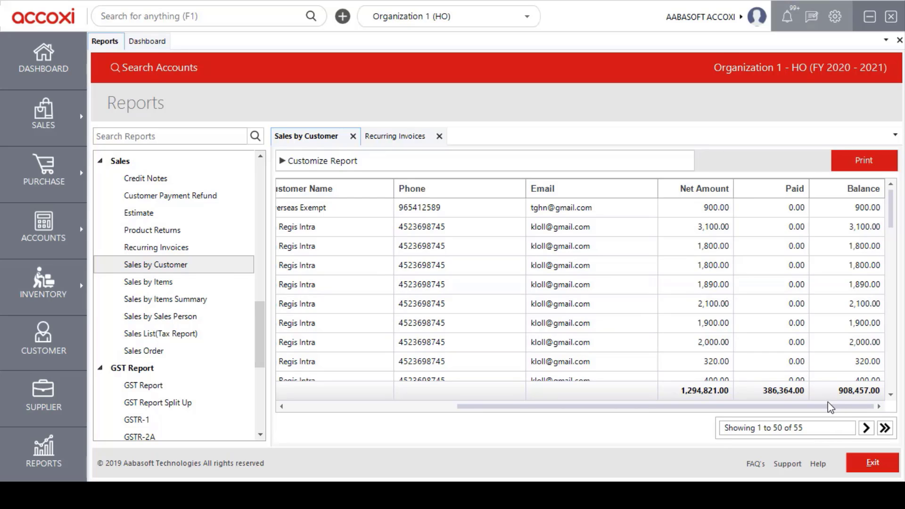
{"action": "left_click_drag", "start_coordinate": [828, 406], "coordinate": [649, 417]}
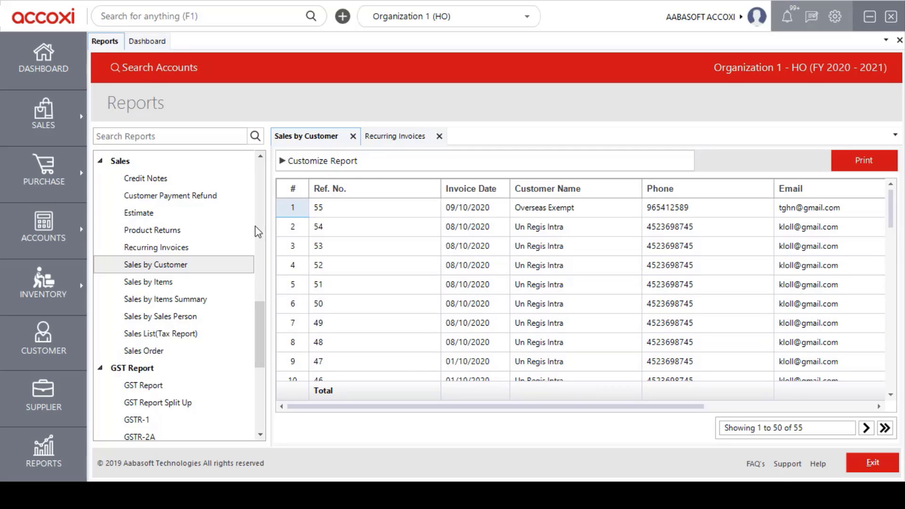
Step: Check the Sales by Customer report's filter options, read through its printable version and close the preview
{"action": "left_click", "coordinate": [346, 169]}
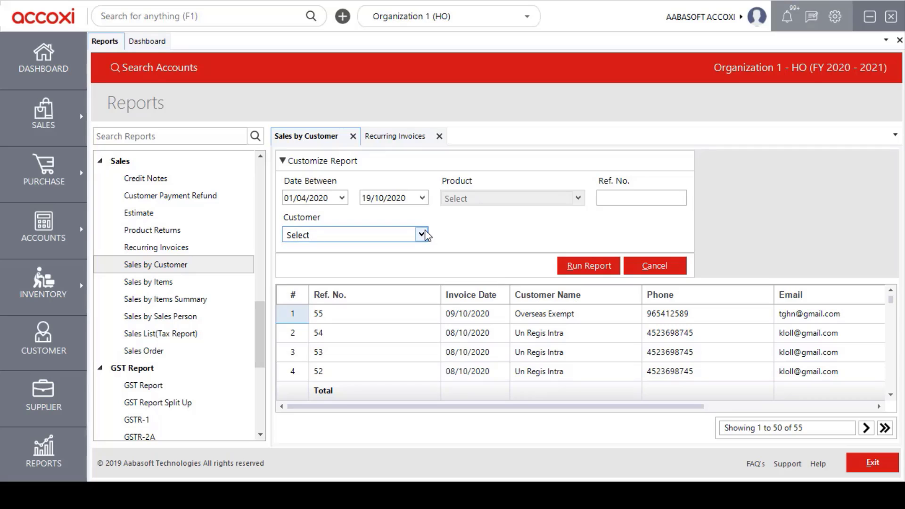
{"action": "left_click", "coordinate": [346, 169]}
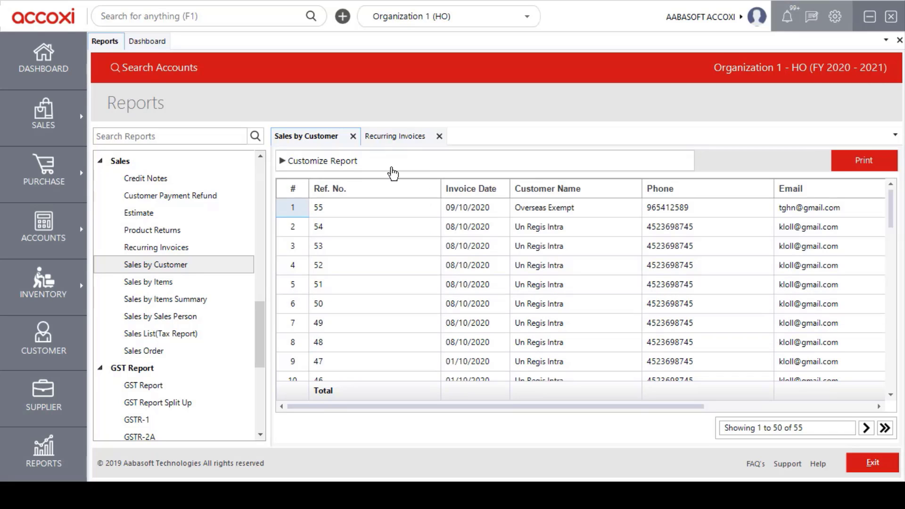
{"action": "left_click", "coordinate": [845, 170]}
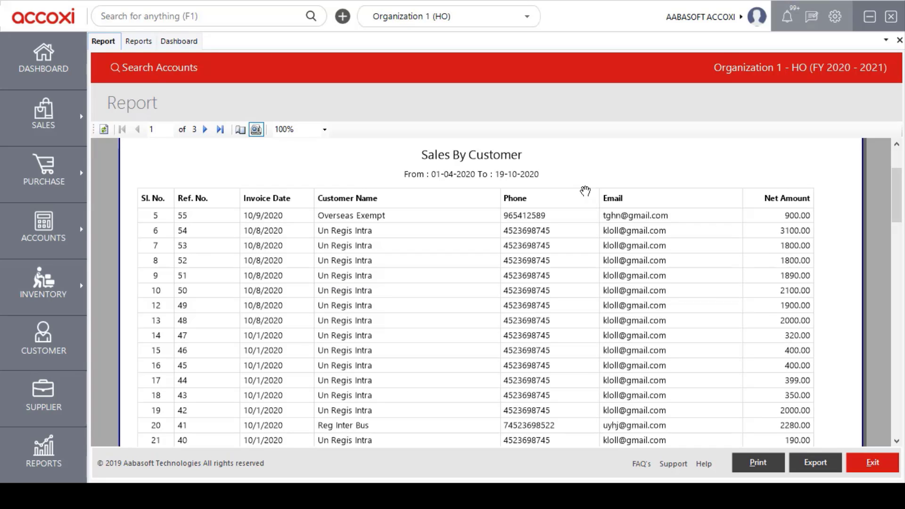
{"action": "scroll", "coordinate": [585, 191], "scroll_direction": "down", "scroll_amount": 3}
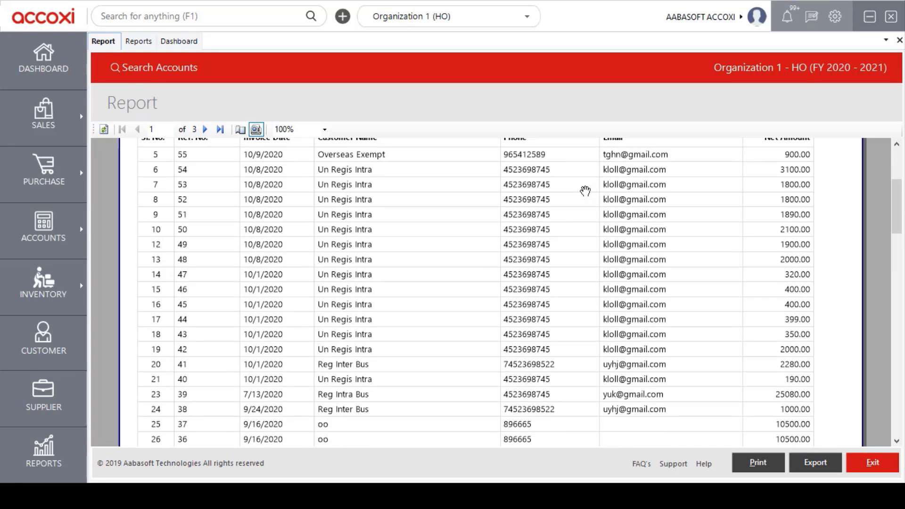
{"action": "scroll", "coordinate": [584, 190], "scroll_direction": "up", "scroll_amount": 3}
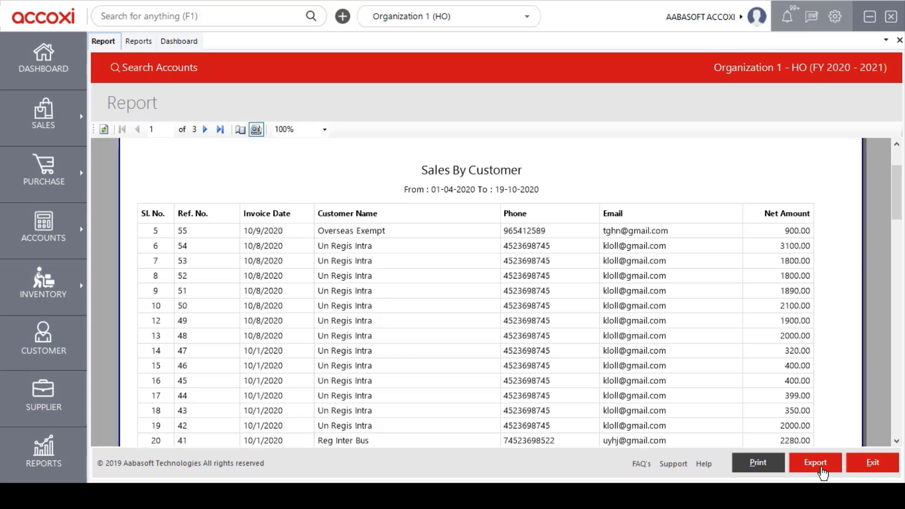
{"action": "left_click", "coordinate": [874, 465]}
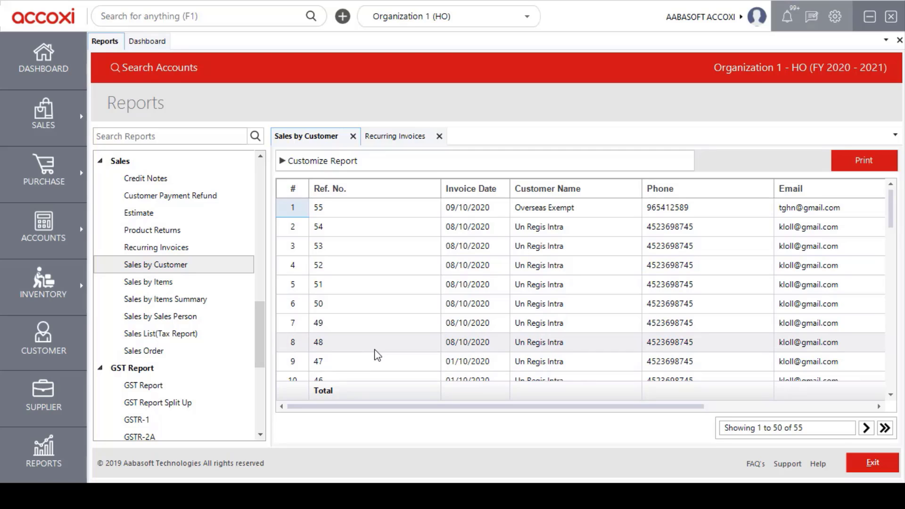
Step: Open the Sales by Items report and review its columns from reference number through total
{"action": "left_click", "coordinate": [212, 288]}
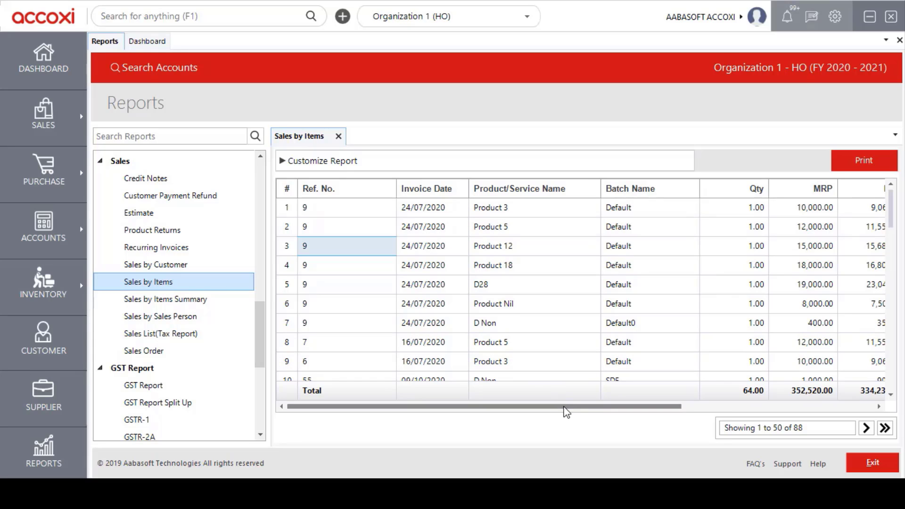
{"action": "left_click_drag", "start_coordinate": [564, 407], "coordinate": [720, 408]}
{"action": "left_click_drag", "start_coordinate": [722, 404], "coordinate": [774, 397]}
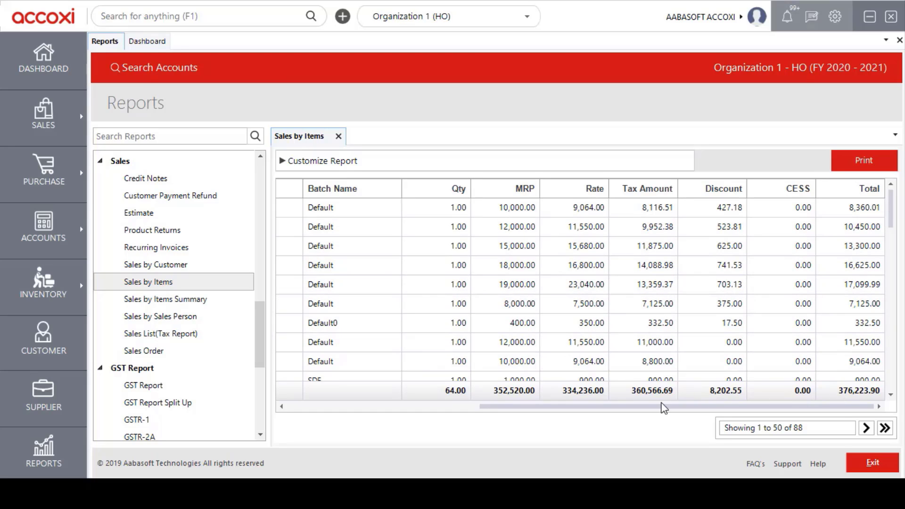
{"action": "left_click_drag", "start_coordinate": [660, 407], "coordinate": [462, 408]}
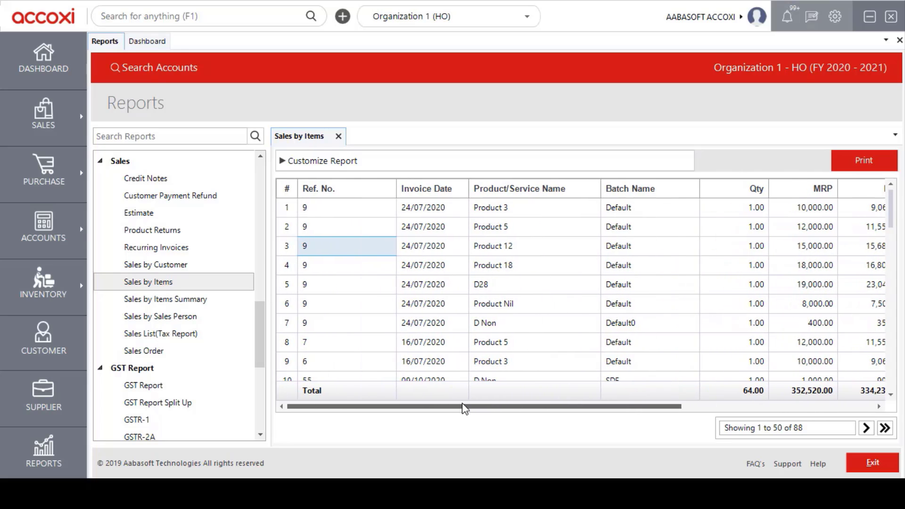
Step: Check the Sales by Items report's filter options including the product choices, view its printable version and close the preview
{"action": "left_click", "coordinate": [355, 163]}
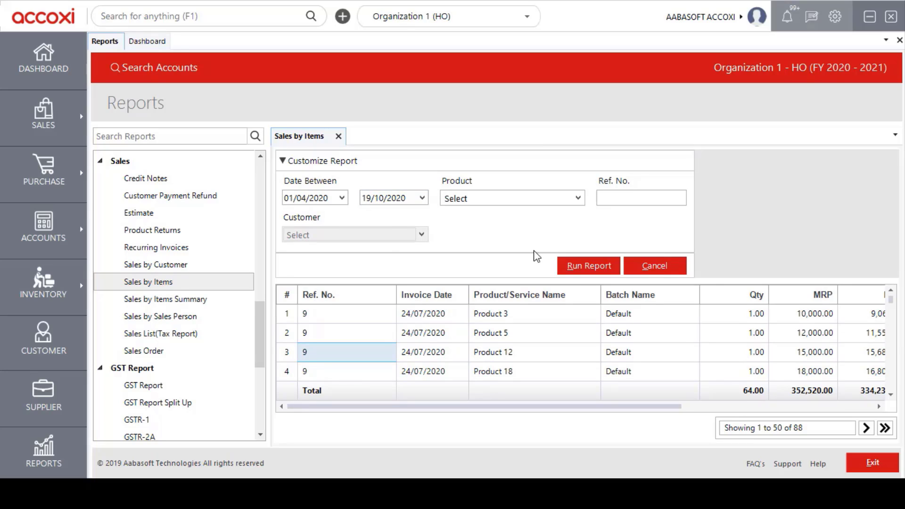
{"action": "left_click", "coordinate": [583, 202]}
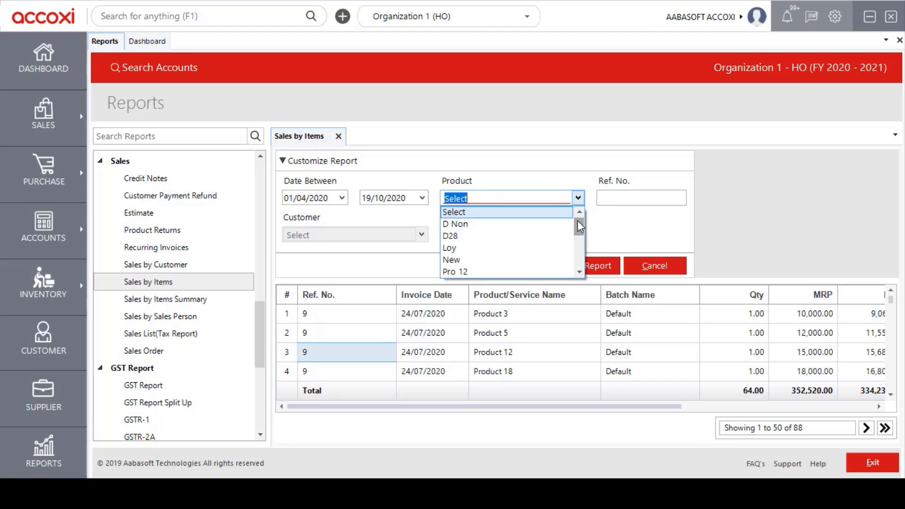
{"action": "mouse_move", "coordinate": [578, 222]}
{"action": "left_mouse_down"}
{"action": "mouse_move", "coordinate": [578, 234]}
{"action": "mouse_move", "coordinate": [581, 228]}
{"action": "left_mouse_up"}
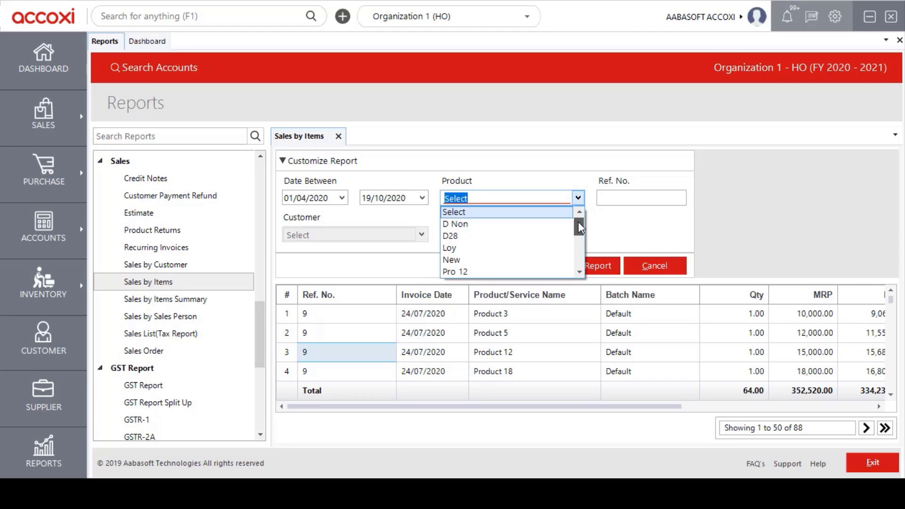
{"action": "left_click", "coordinate": [577, 196]}
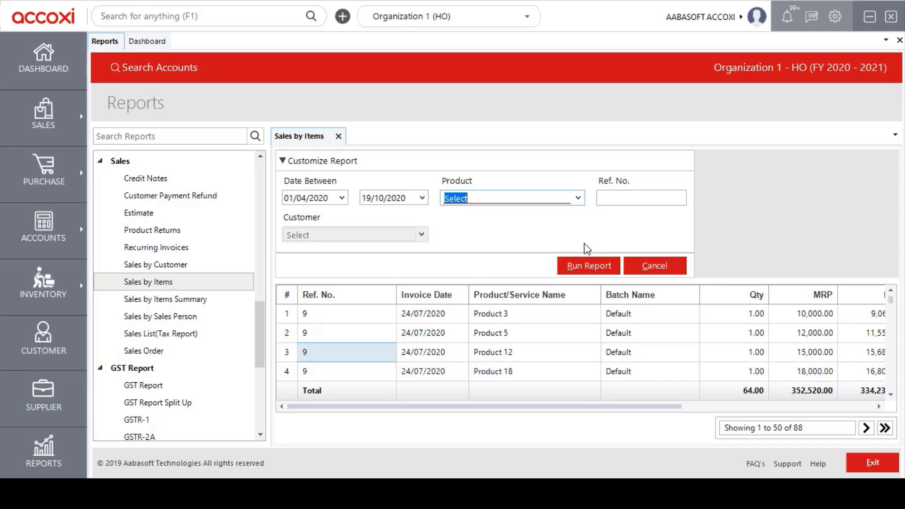
{"action": "left_click", "coordinate": [608, 200]}
{"action": "left_click", "coordinate": [350, 164]}
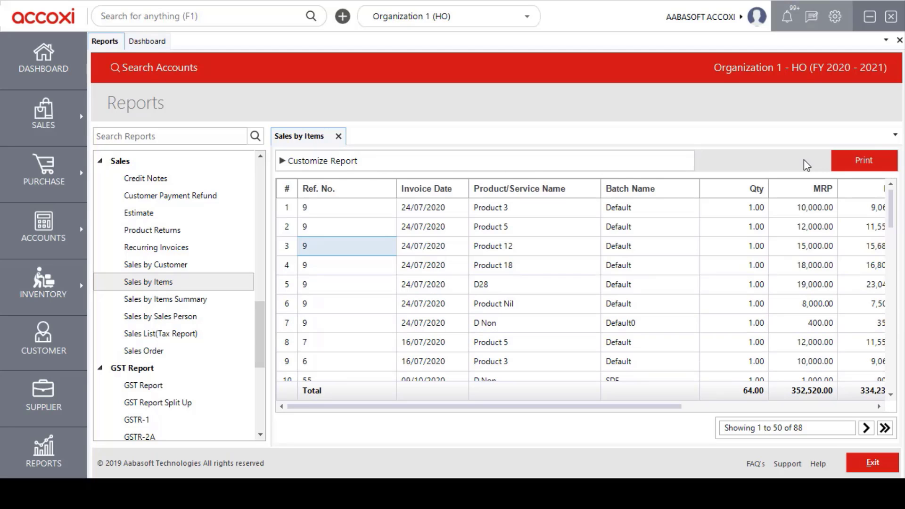
{"action": "left_click", "coordinate": [840, 166]}
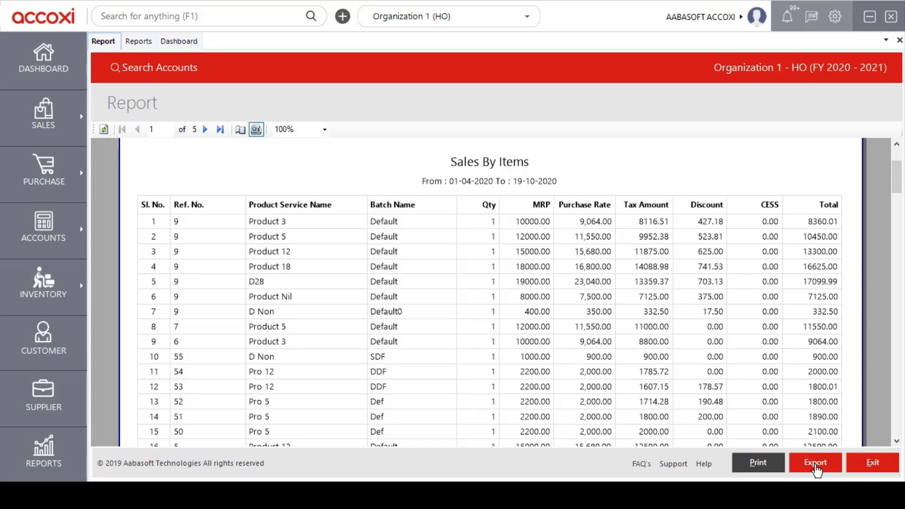
{"action": "left_click", "coordinate": [864, 468]}
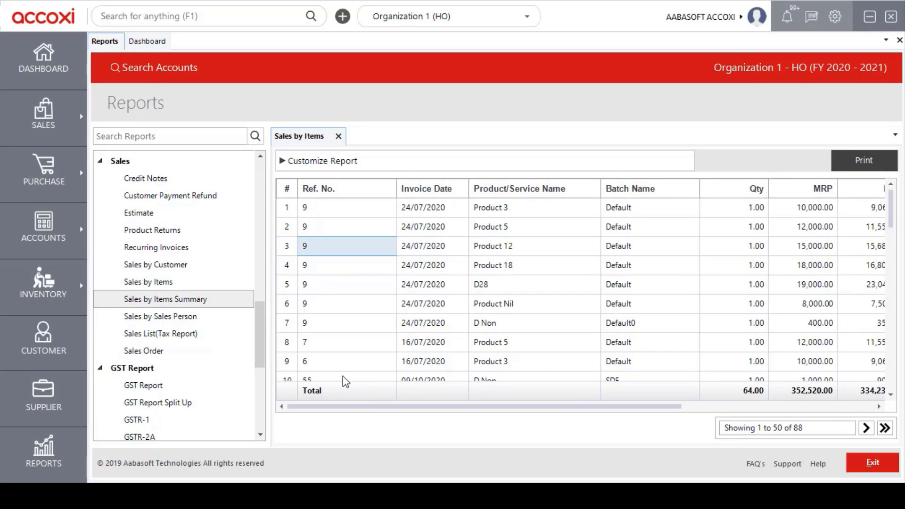
Step: Open the Sales by Items Summary report, check its filter options and view its printable version, closing the preview
{"action": "left_click", "coordinate": [231, 304]}
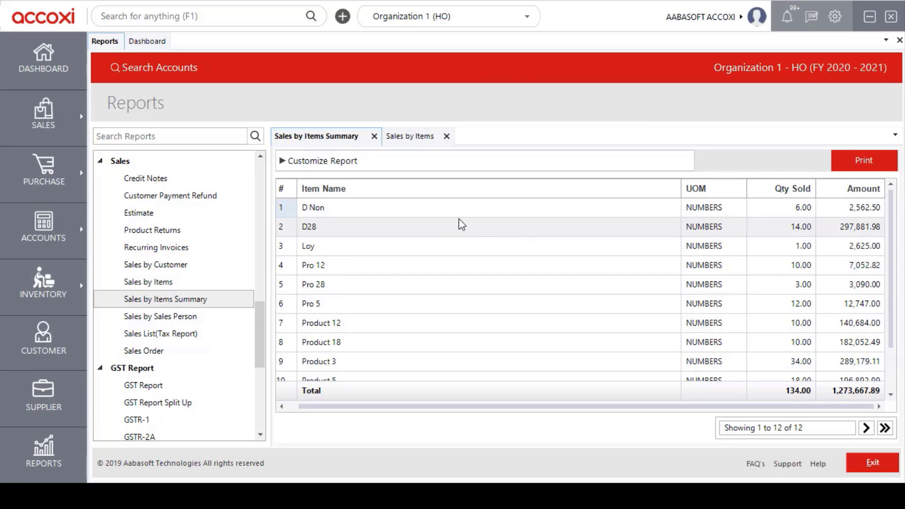
{"action": "left_click", "coordinate": [345, 163]}
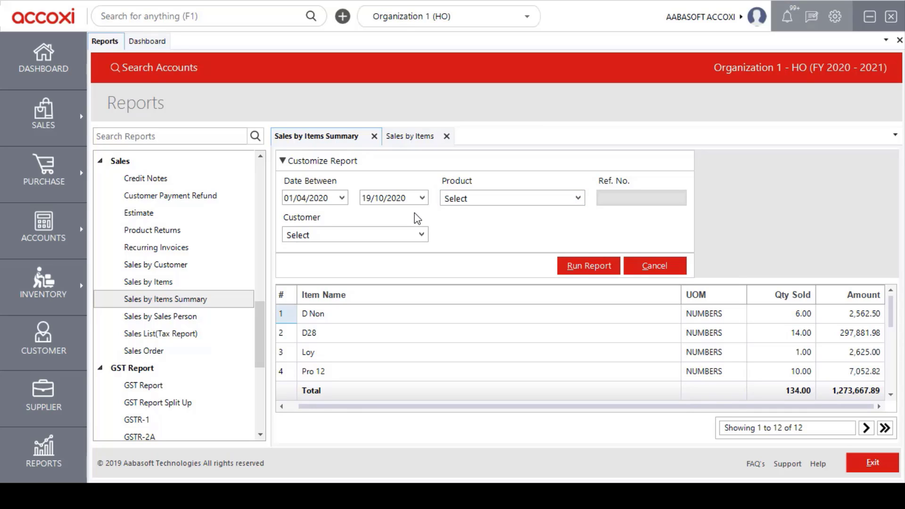
{"action": "left_click", "coordinate": [352, 163]}
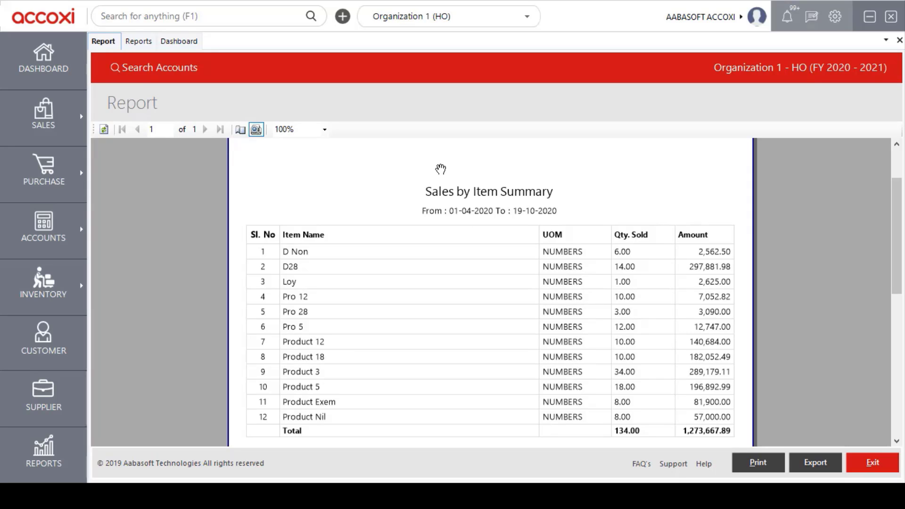
{"action": "scroll", "coordinate": [485, 193], "scroll_direction": "down", "scroll_amount": 1}
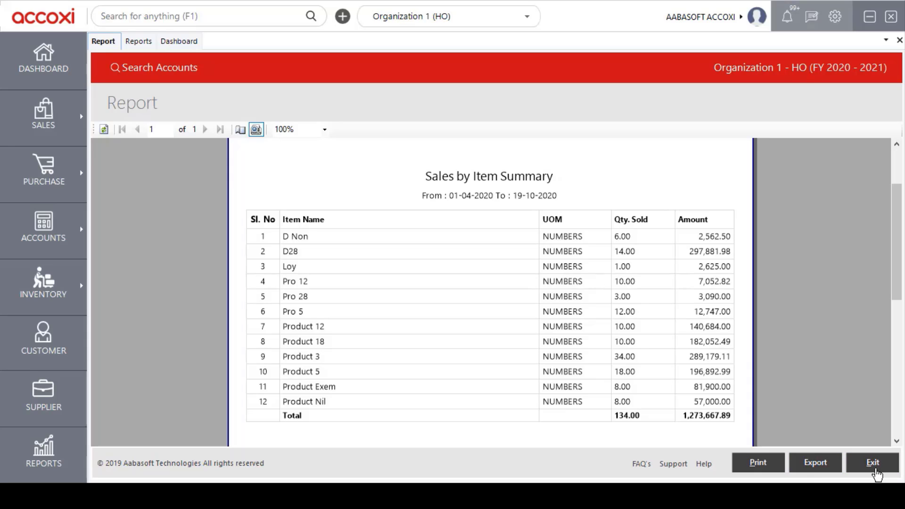
{"action": "left_click", "coordinate": [875, 466]}
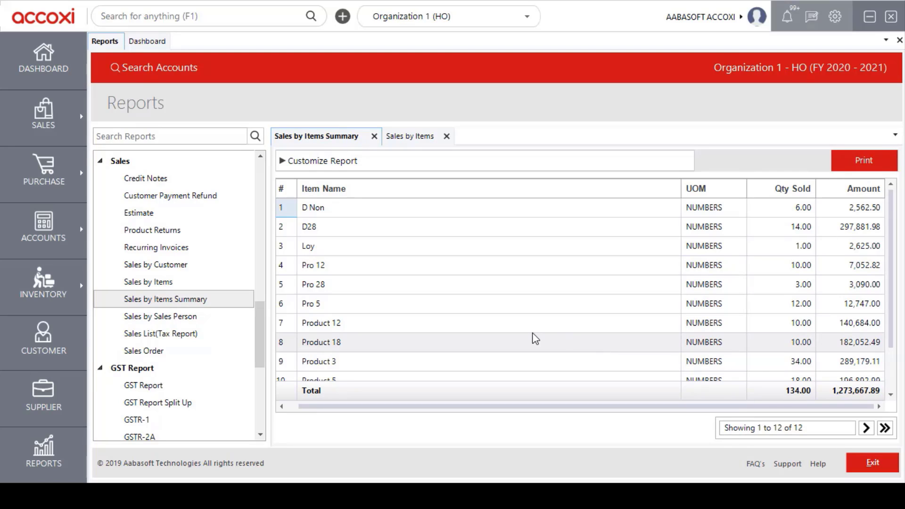
Step: Open the Sales by Sales Person report, check its filters including the sales person choices, and view its printable version, closing the preview
{"action": "left_click", "coordinate": [238, 316]}
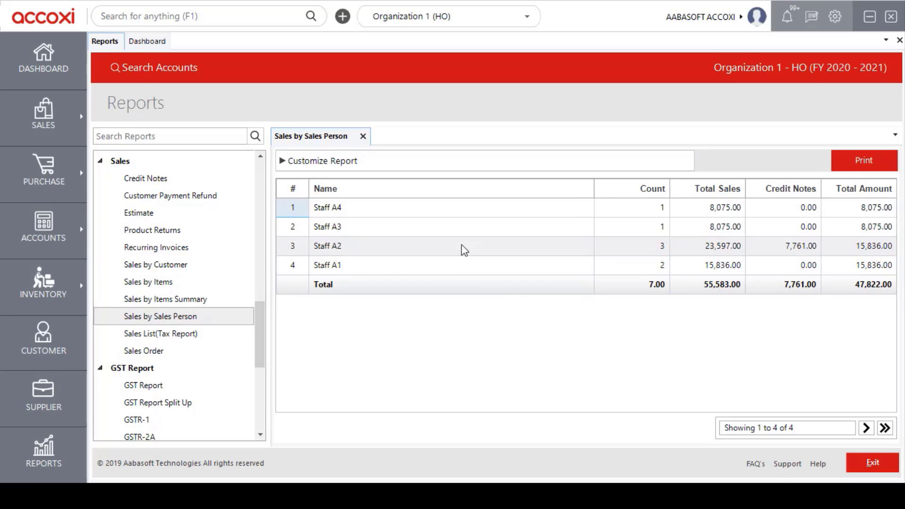
{"action": "left_click", "coordinate": [331, 165]}
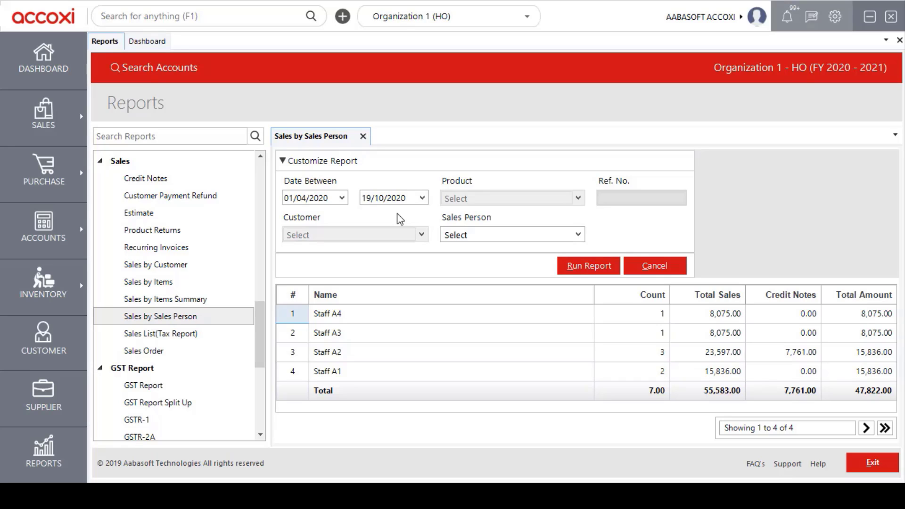
{"action": "left_click", "coordinate": [578, 235]}
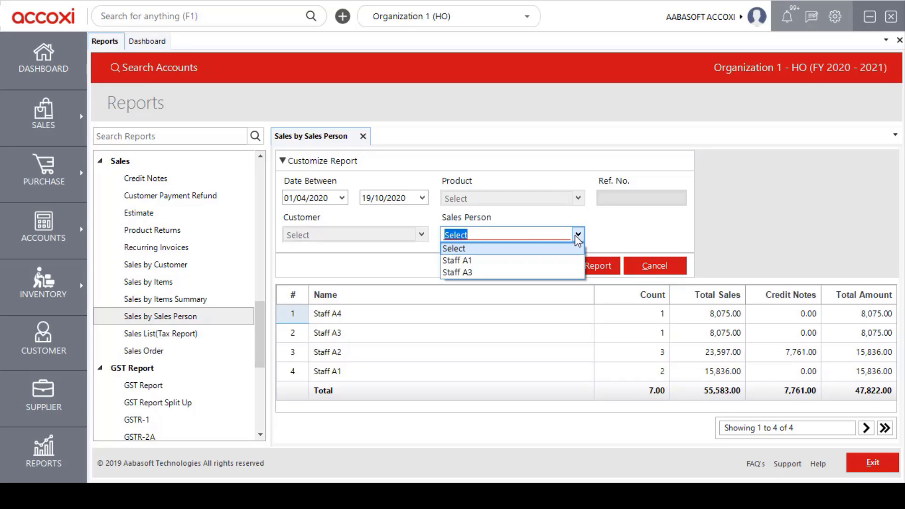
{"action": "left_click", "coordinate": [576, 235]}
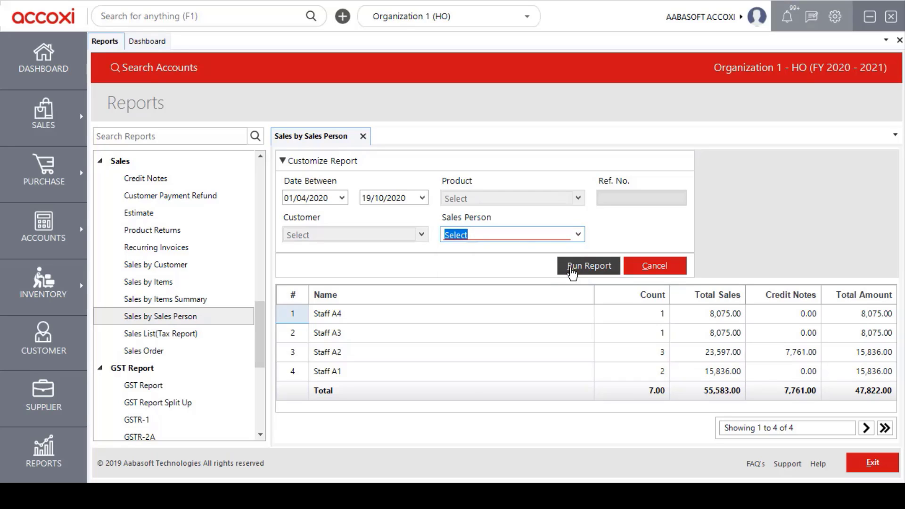
{"action": "left_click", "coordinate": [345, 165]}
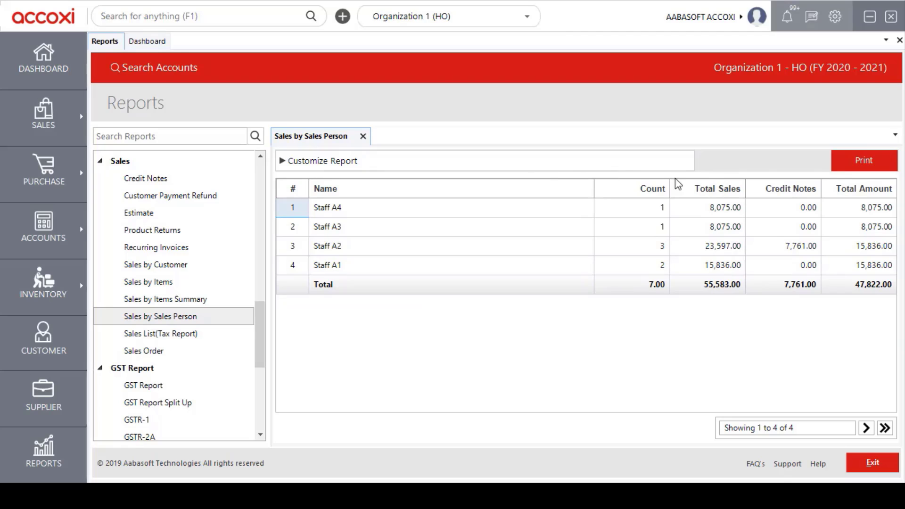
{"action": "left_click", "coordinate": [841, 167]}
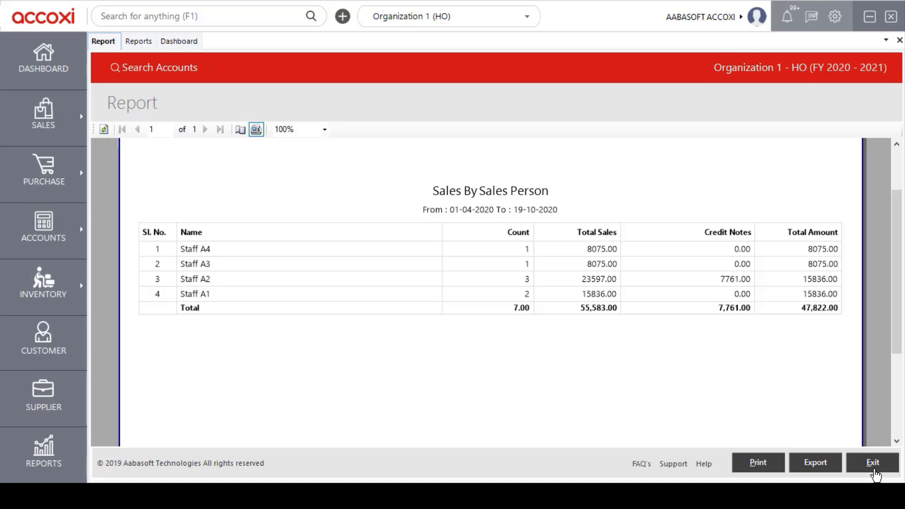
{"action": "left_click", "coordinate": [874, 464]}
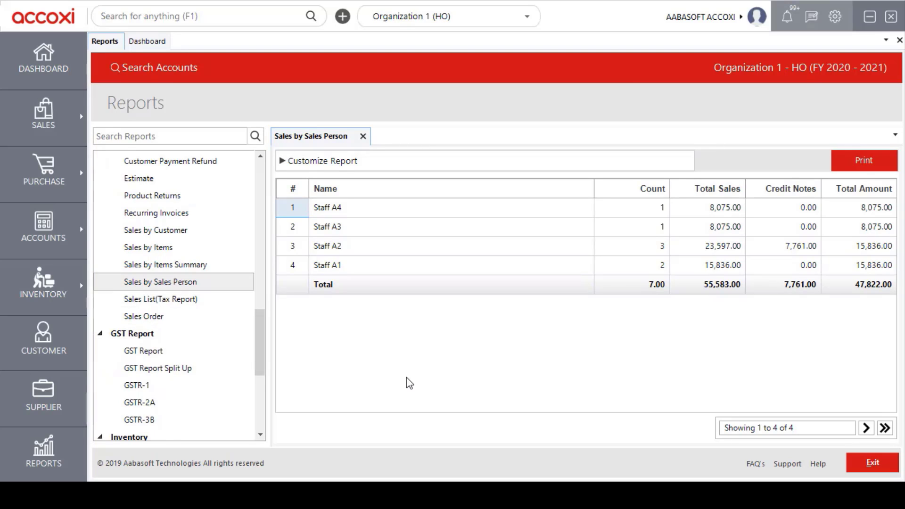
Step: Open the Sales List (Tax Report) and review its columns from invoice date through the tax amounts and total
{"action": "left_click", "coordinate": [227, 305]}
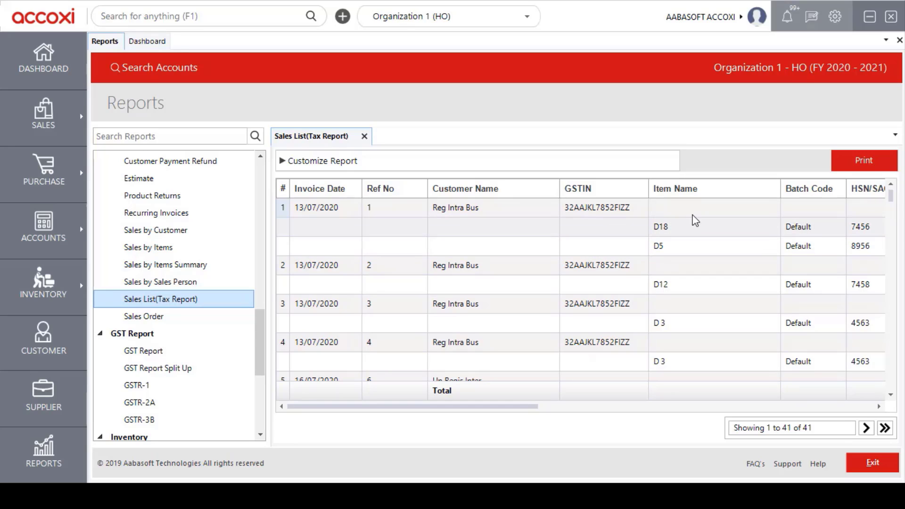
{"action": "left_click", "coordinate": [532, 407]}
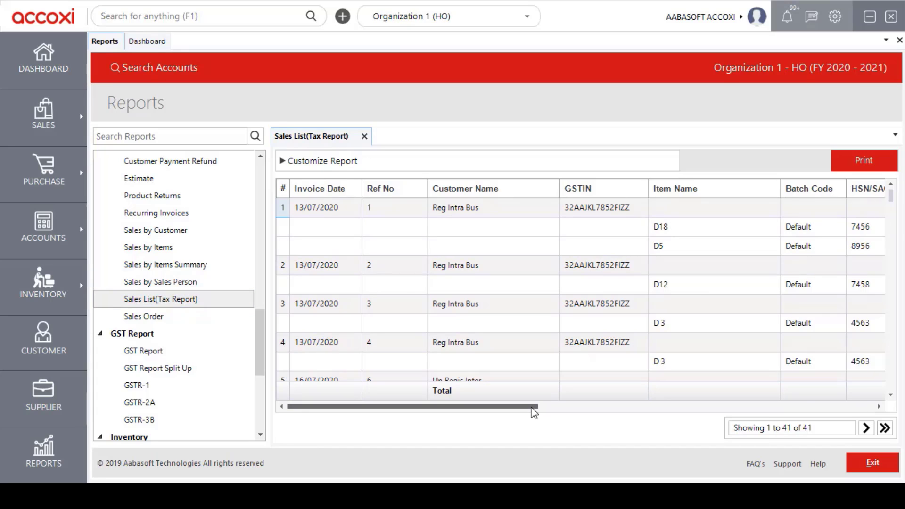
{"action": "left_click_drag", "start_coordinate": [532, 410], "coordinate": [538, 409]}
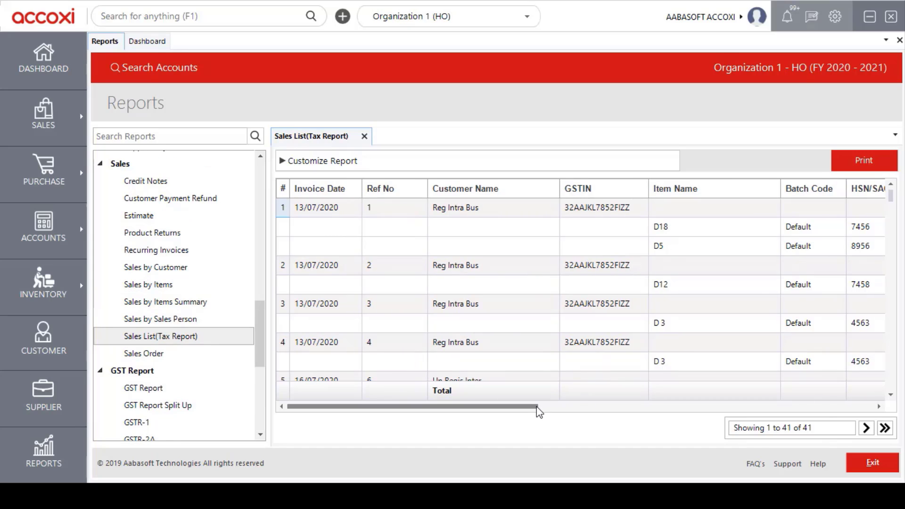
{"action": "left_click_drag", "start_coordinate": [538, 410], "coordinate": [583, 413]}
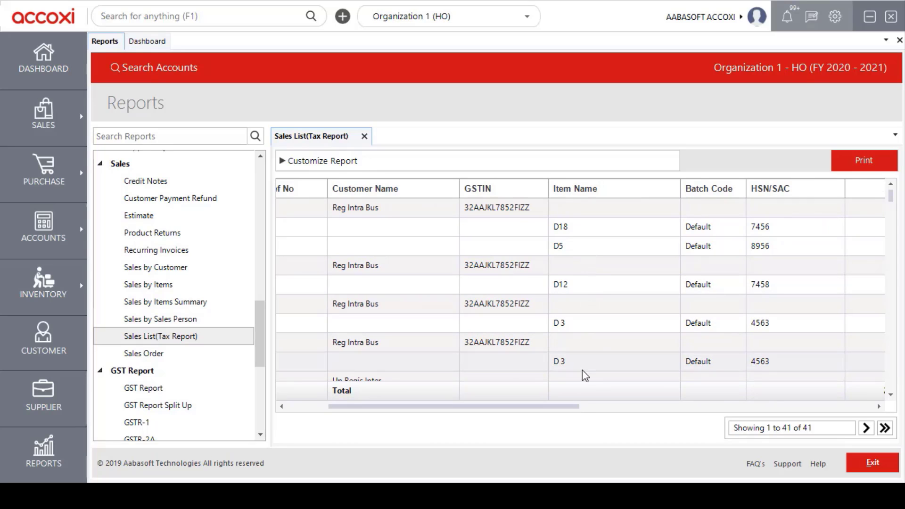
{"action": "left_click_drag", "start_coordinate": [582, 406], "coordinate": [784, 416]}
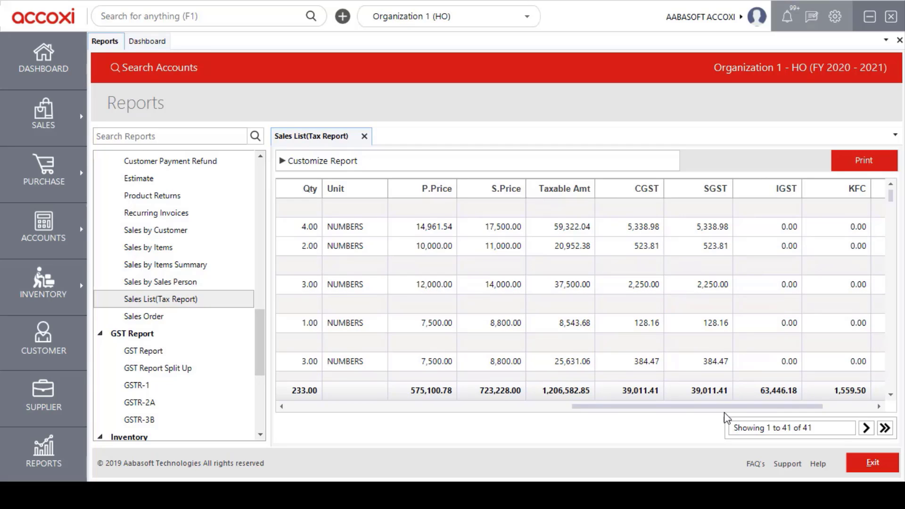
{"action": "left_click_drag", "start_coordinate": [723, 408], "coordinate": [775, 417]}
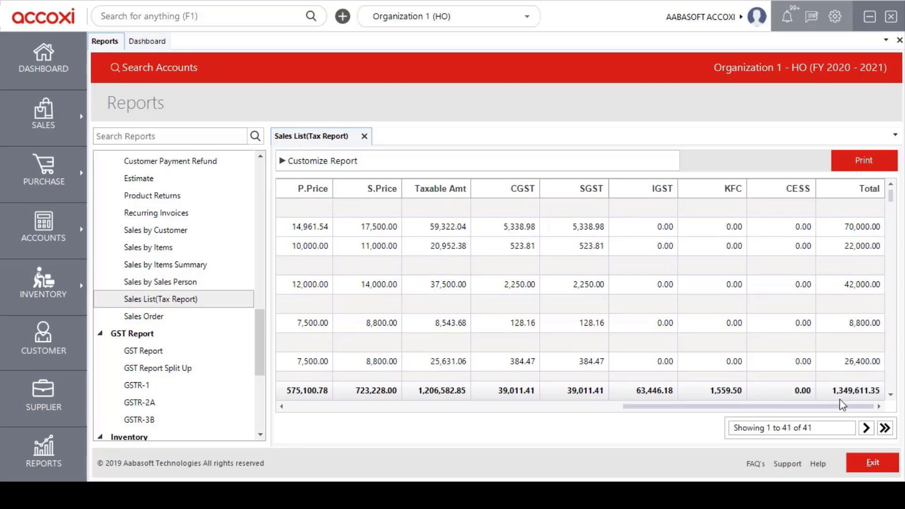
{"action": "left_click_drag", "start_coordinate": [841, 405], "coordinate": [775, 414]}
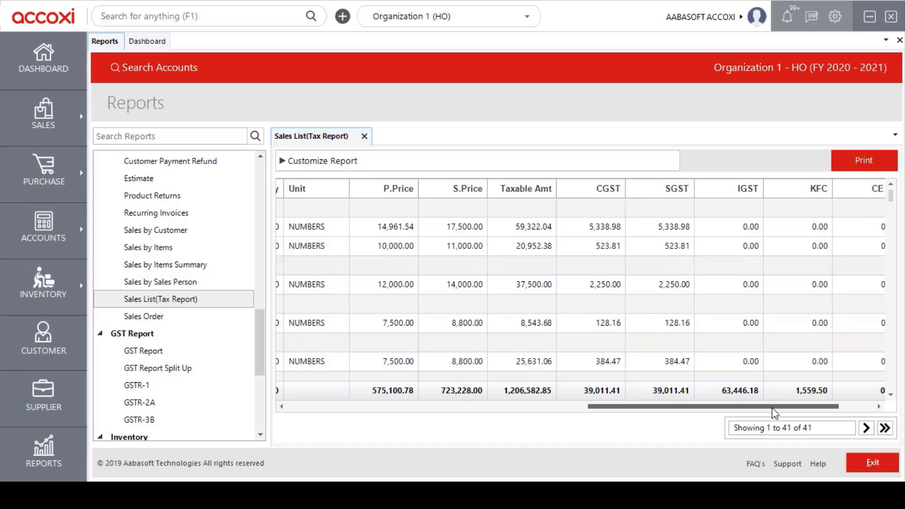
{"action": "left_click_drag", "start_coordinate": [774, 411], "coordinate": [574, 412]}
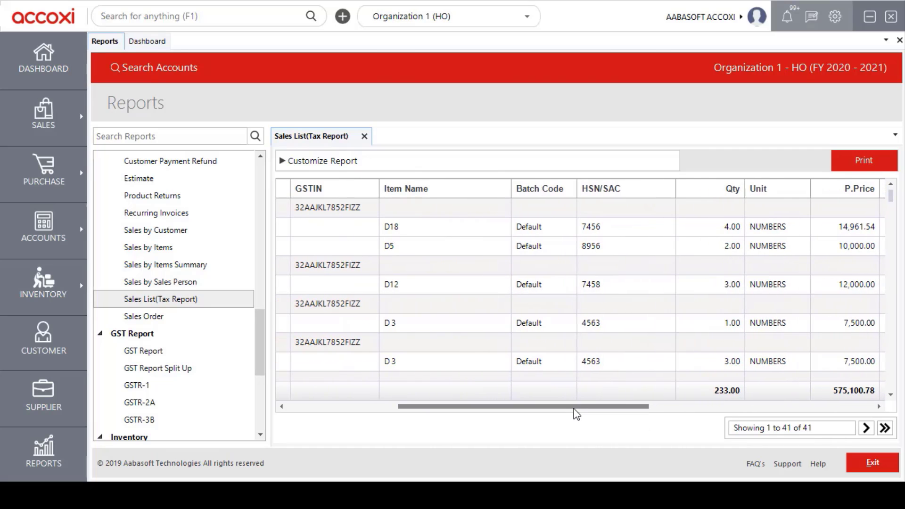
Step: Check the Sales List (Tax Report) filter options, view its printable version and close the preview
{"action": "left_click", "coordinate": [349, 165]}
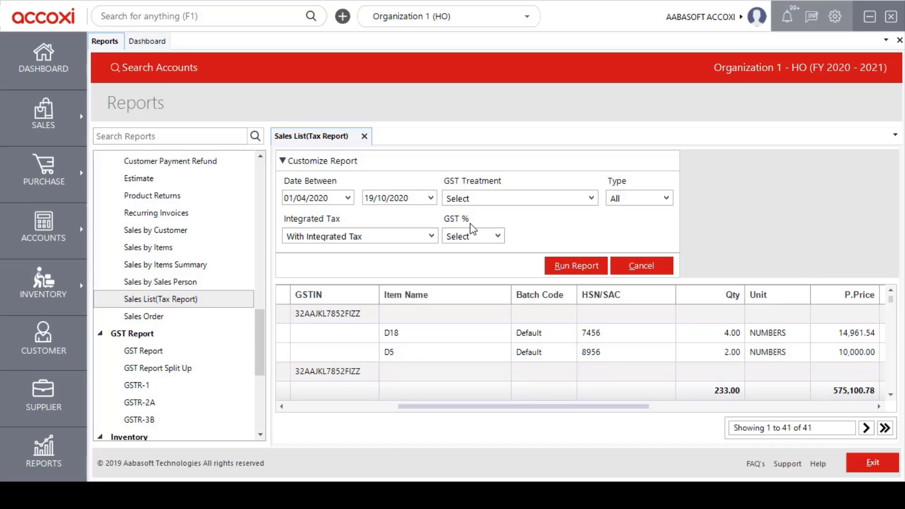
{"action": "left_click", "coordinate": [329, 163]}
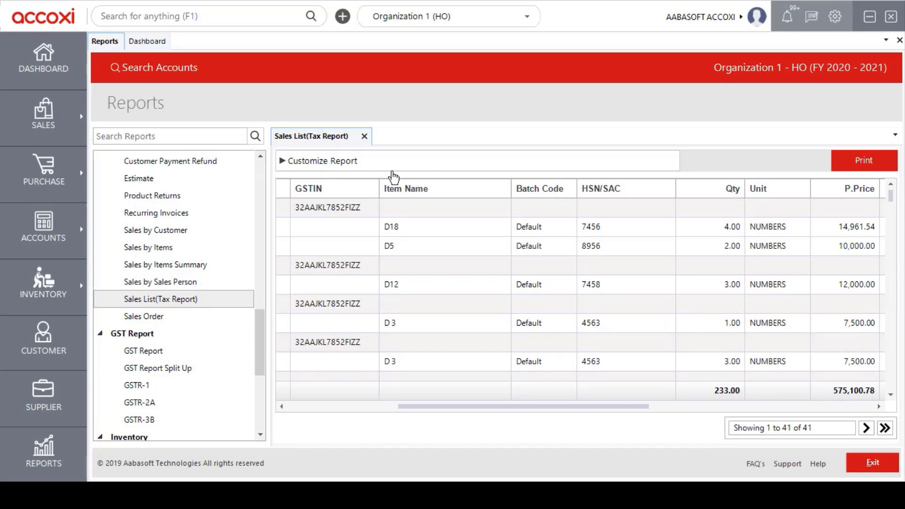
{"action": "left_click", "coordinate": [844, 170]}
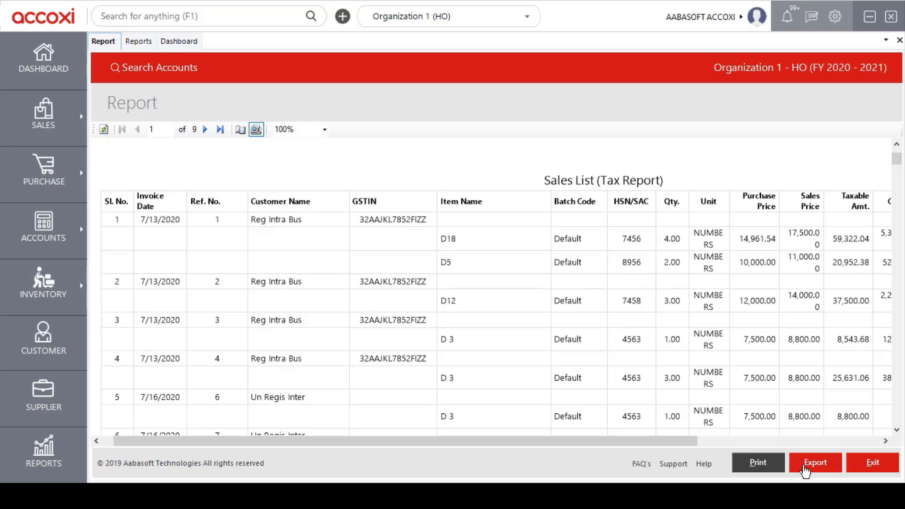
{"action": "left_click", "coordinate": [867, 464]}
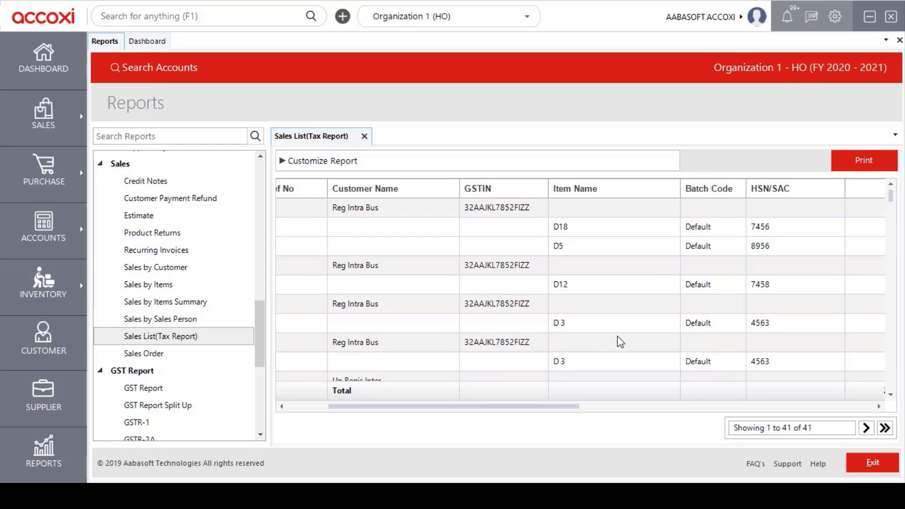
Step: Open the Sales Order report, check its filter options and view its printable version, closing the preview
{"action": "left_click", "coordinate": [240, 359]}
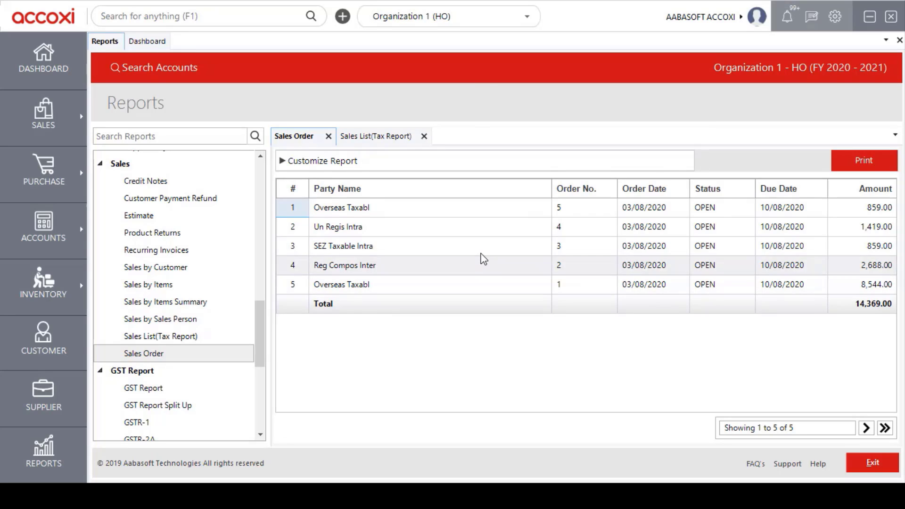
{"action": "left_click", "coordinate": [467, 232]}
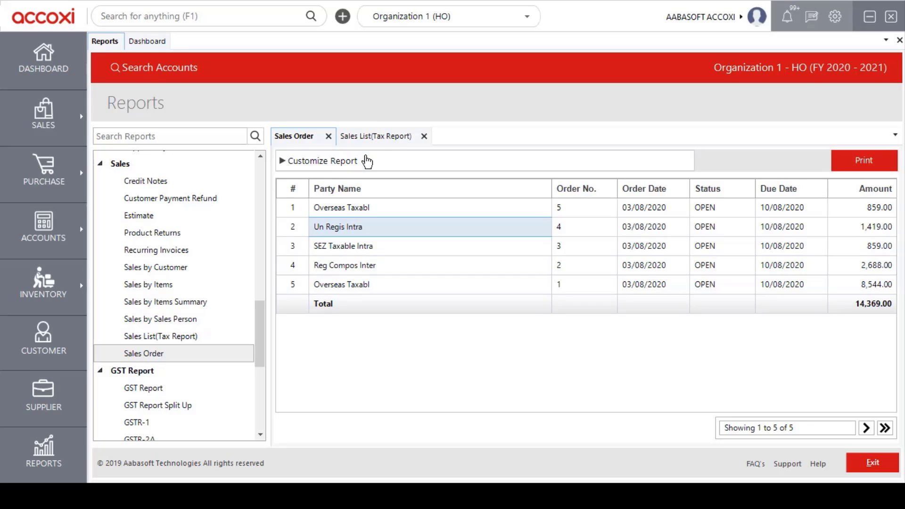
{"action": "left_click", "coordinate": [342, 164]}
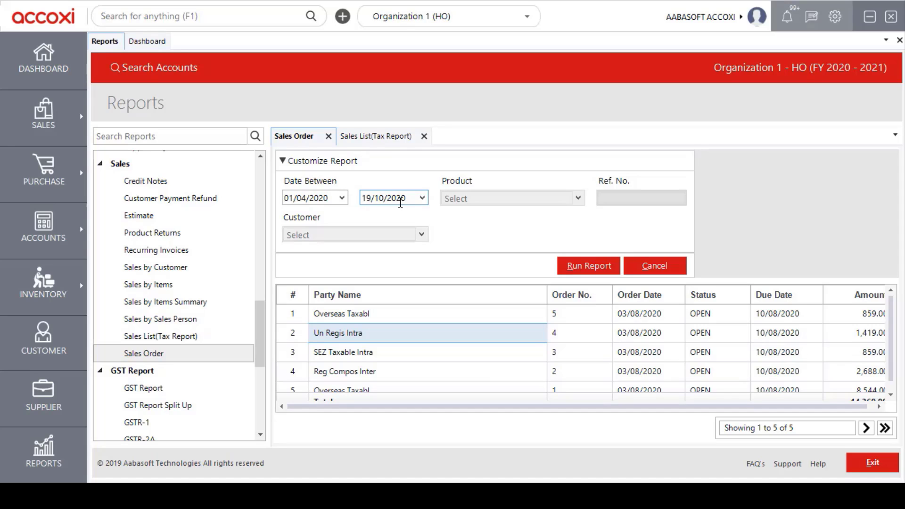
{"action": "left_click", "coordinate": [349, 165]}
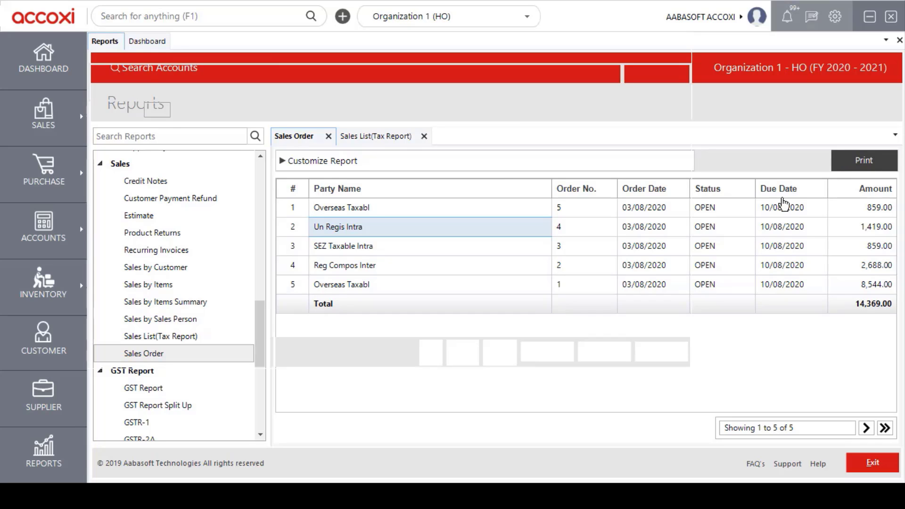
{"action": "scroll", "coordinate": [698, 244], "scroll_direction": "down", "scroll_amount": 3}
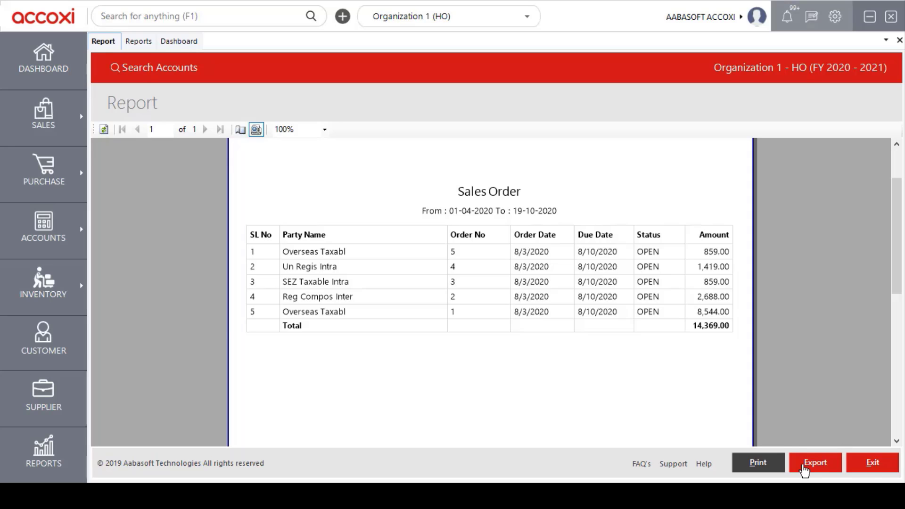
{"action": "left_click", "coordinate": [868, 466]}
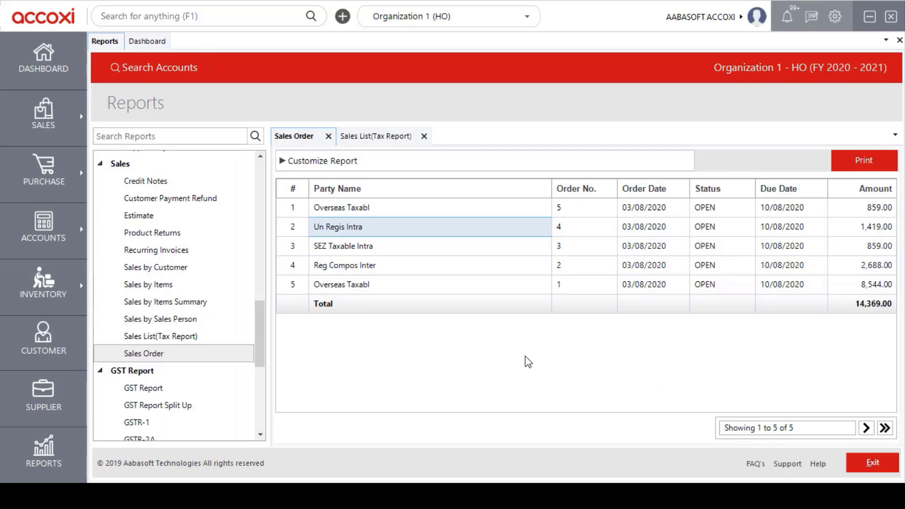